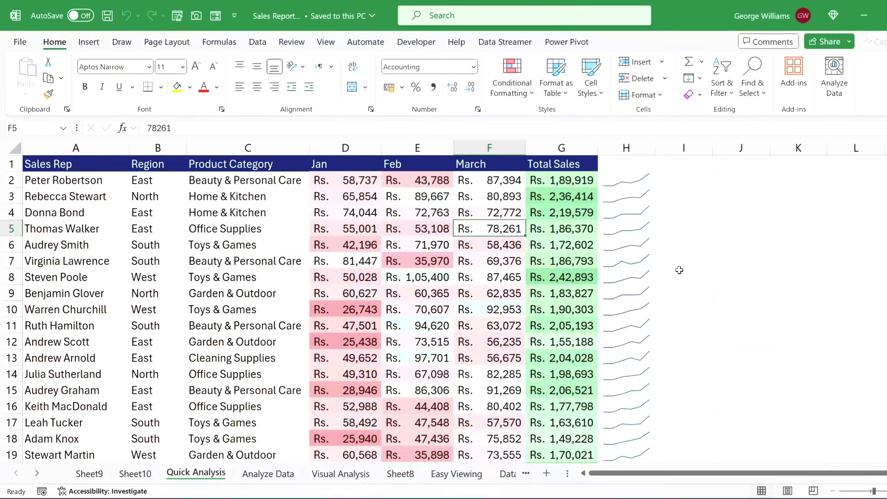
# - Try sharing the workbook, then dismiss the upload-to-share prompt
pyautogui.click(827, 37)
pyautogui.click(804, 59)
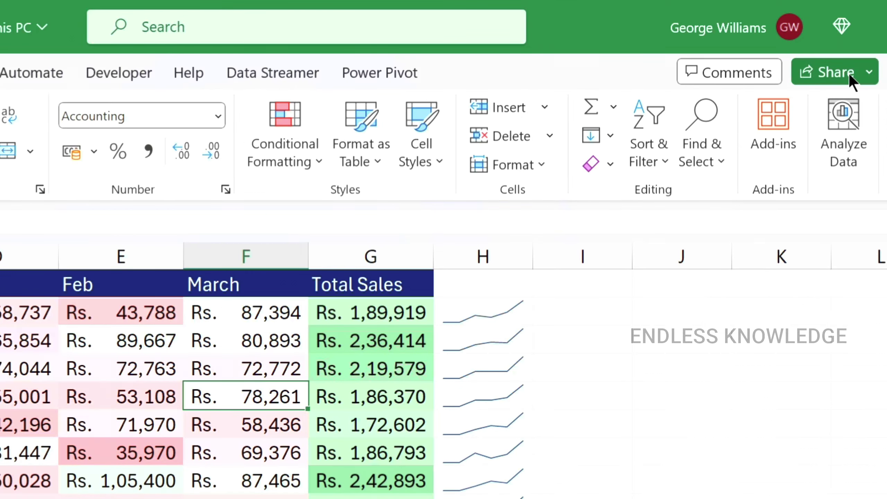
pyautogui.click(849, 74)
pyautogui.click(831, 110)
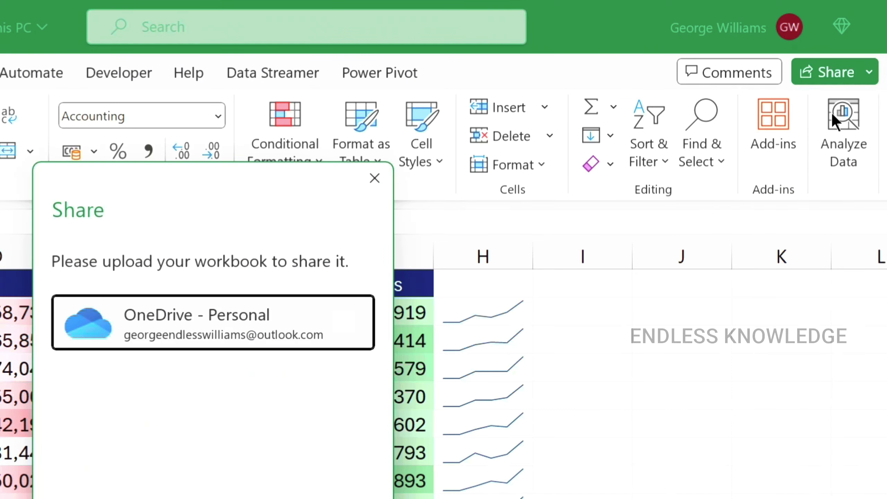
pyautogui.press('Escape')
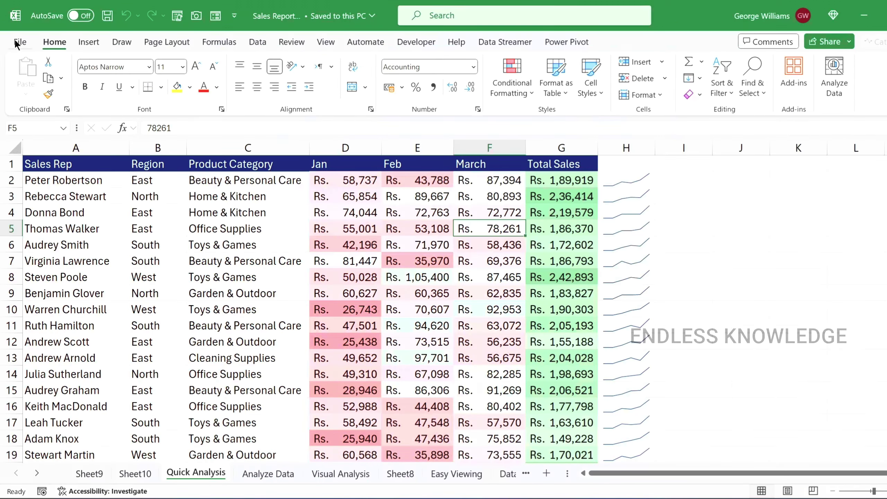
# - Try sharing from the File view by attaching a copy of the workbook
pyautogui.click(18, 43)
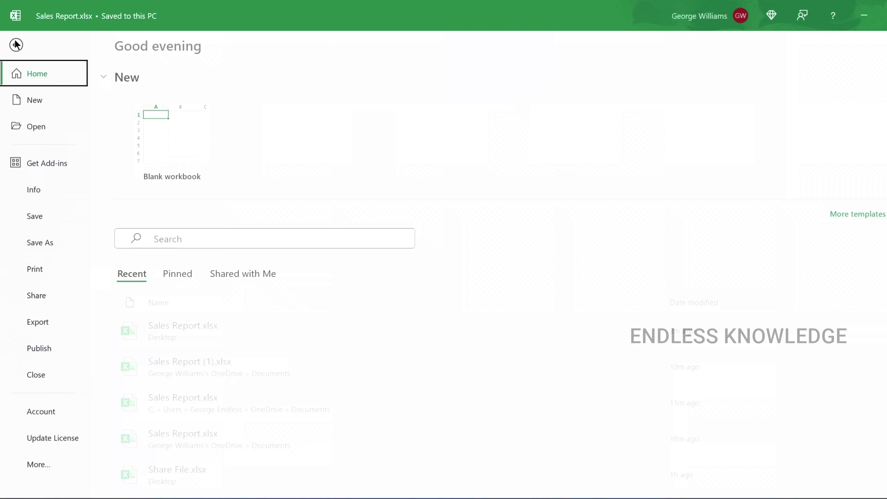
pyautogui.click(56, 294)
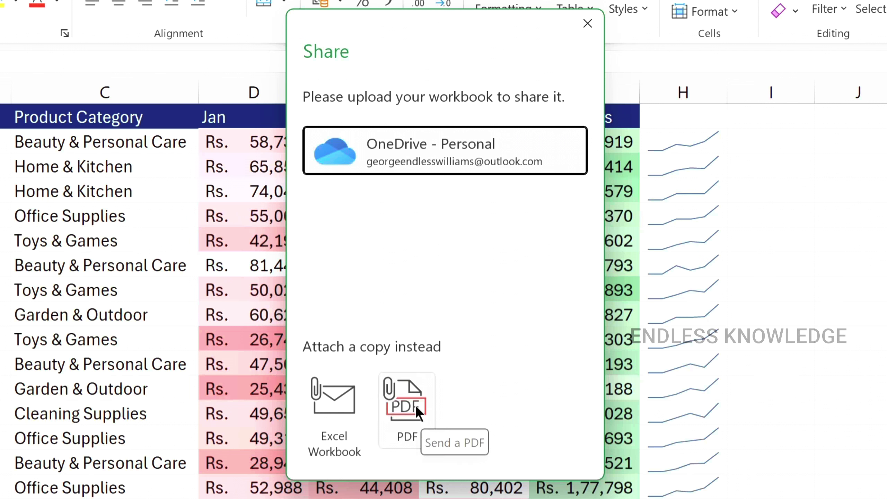
pyautogui.click(347, 399)
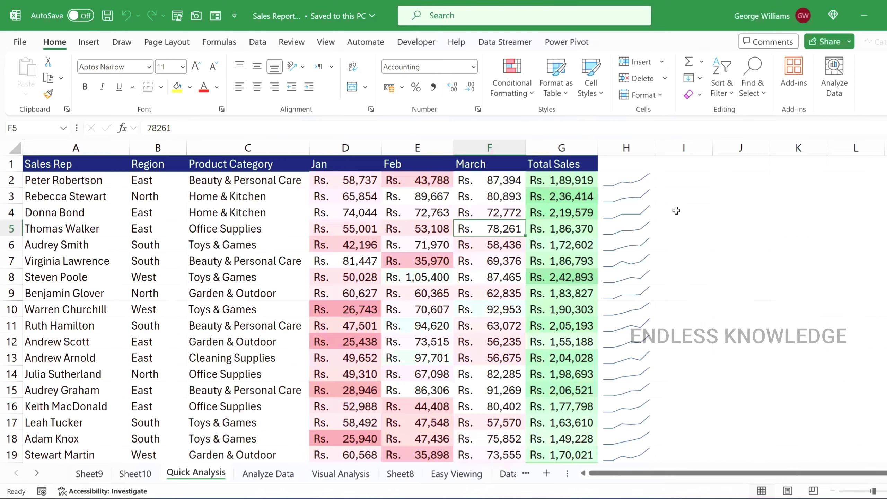
# - Turn on AutoSave, uploading Sales Report to OneDrive - Personal
pyautogui.click(829, 42)
pyautogui.click(814, 61)
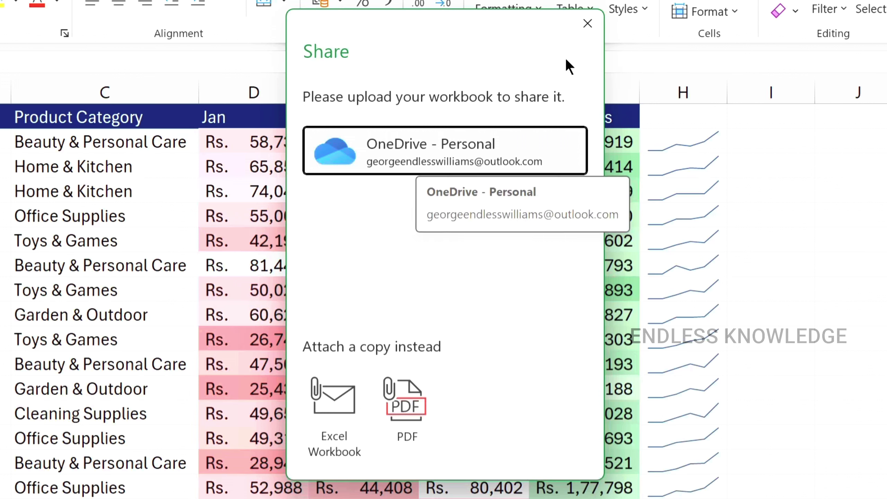
pyautogui.click(587, 24)
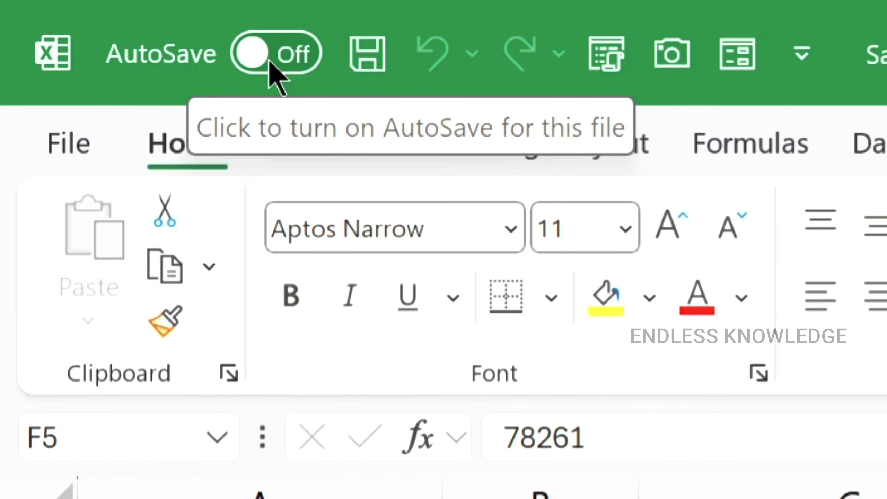
pyautogui.click(270, 62)
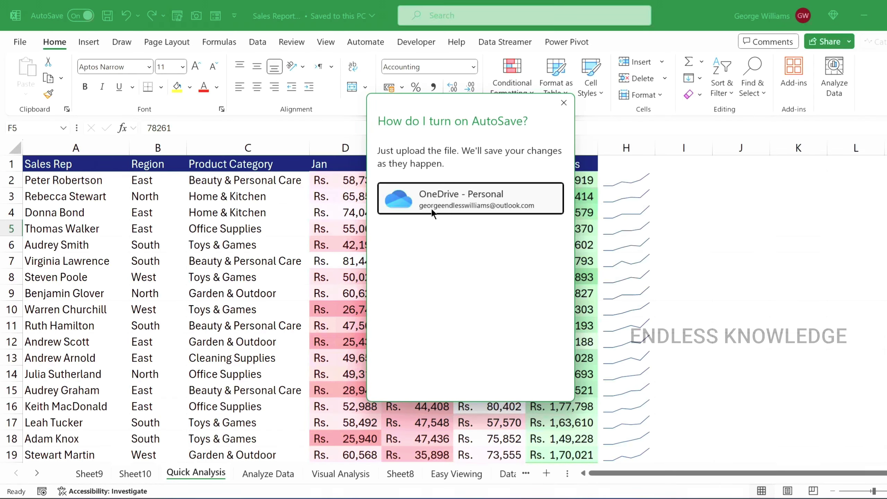
pyautogui.click(432, 208)
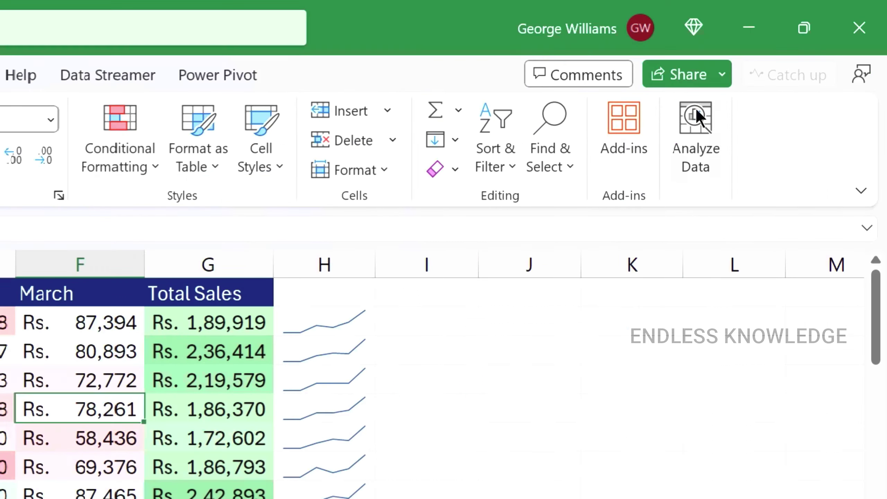
# - Choose Share > Share... to bring up the Send link dialog for Sales Report.xlsx
pyautogui.click(825, 42)
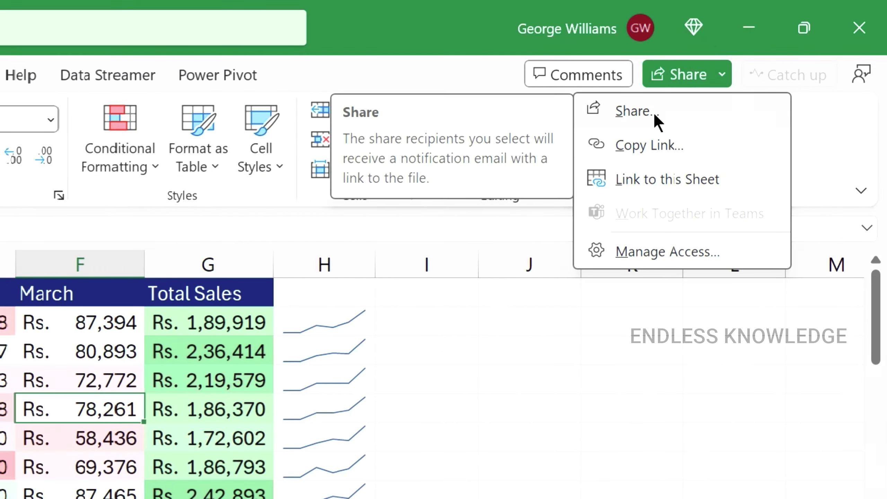
pyautogui.click(654, 115)
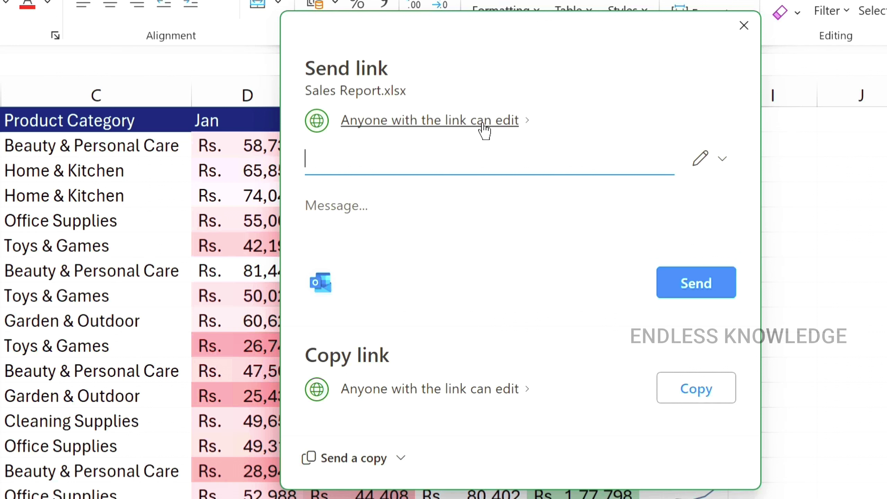
# - In the link settings, switch the permission to Can view, then back to Can edit
pyautogui.click(484, 123)
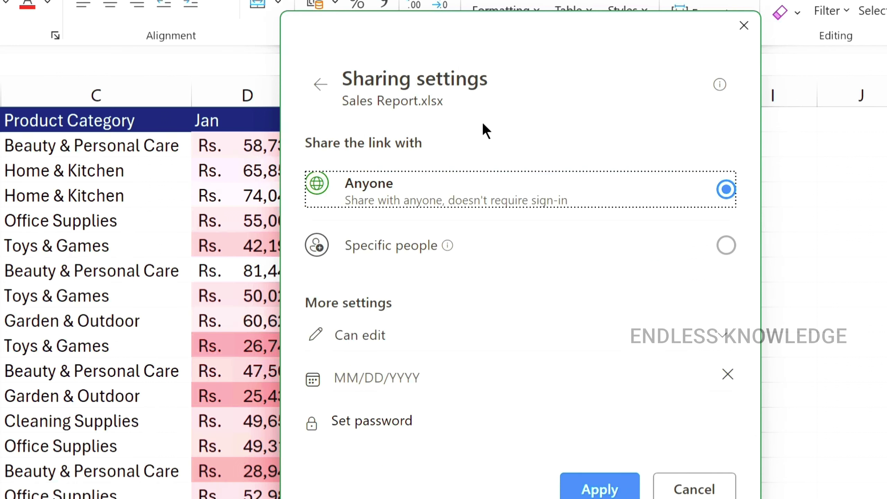
pyautogui.click(727, 345)
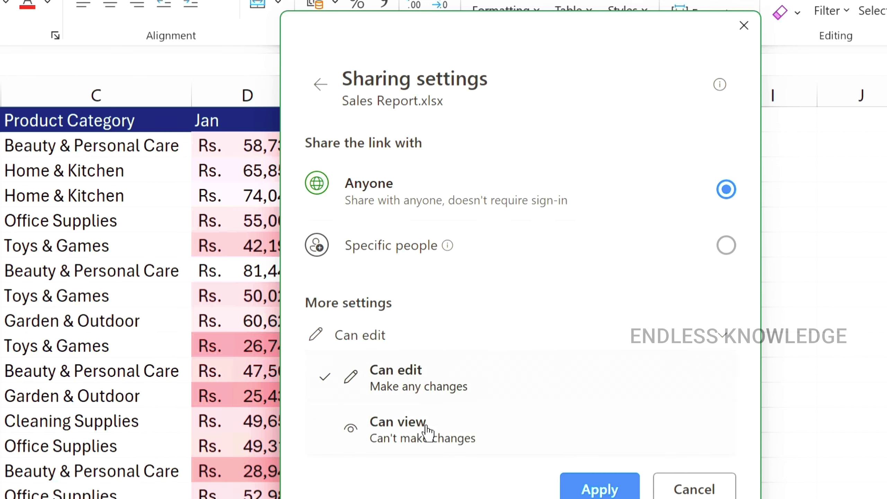
pyautogui.click(426, 433)
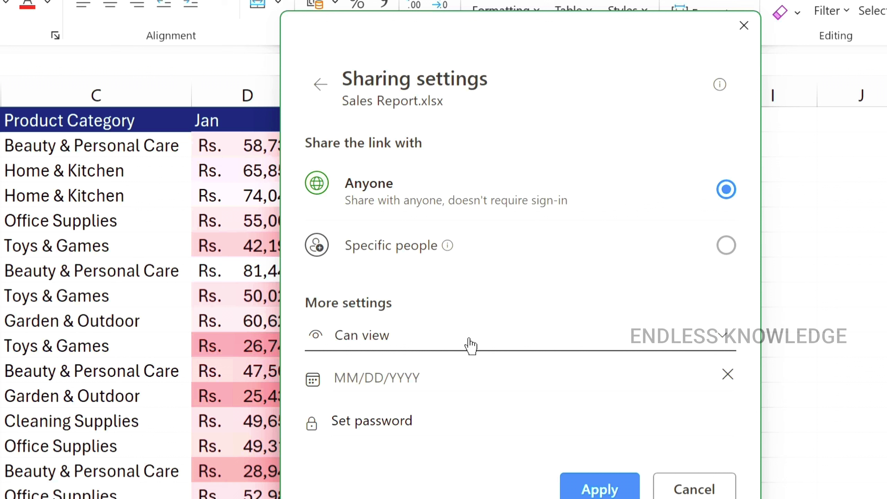
pyautogui.click(544, 343)
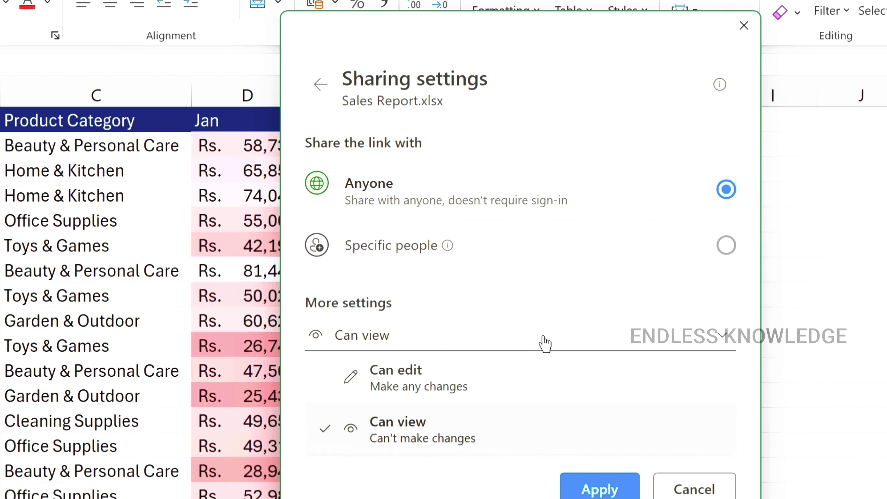
pyautogui.click(463, 387)
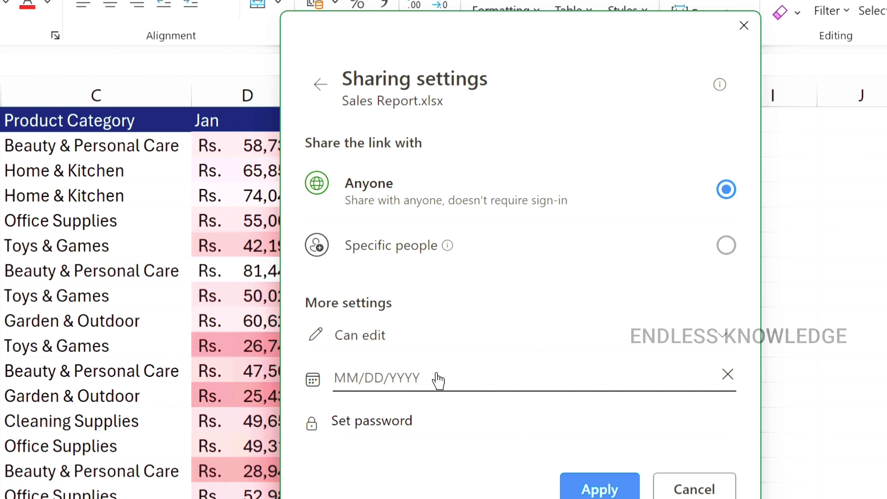
# - Try a Feb 20, 2024 expiry, password and Specific people, then apply Anyone with no expiry
pyautogui.click(440, 376)
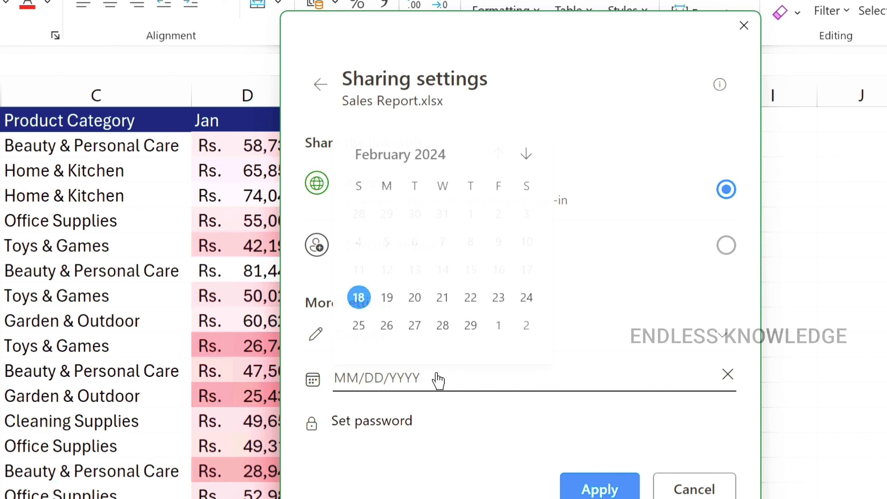
pyautogui.click(415, 296)
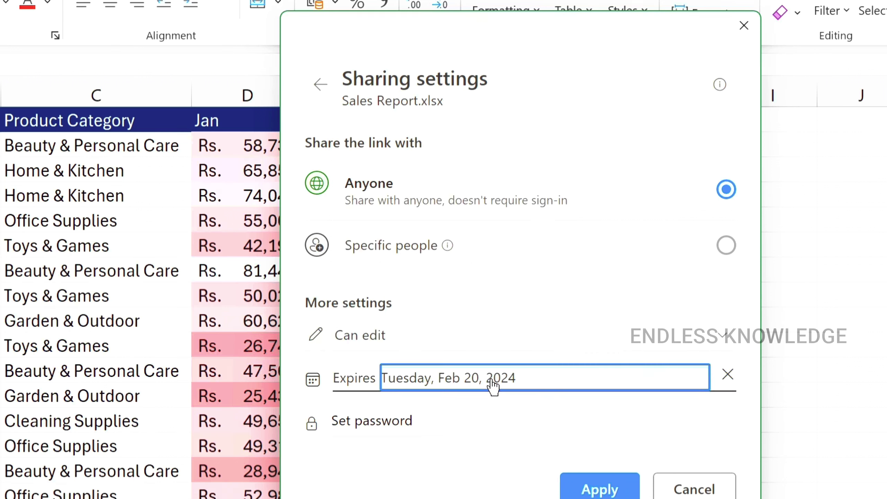
pyautogui.click(435, 420)
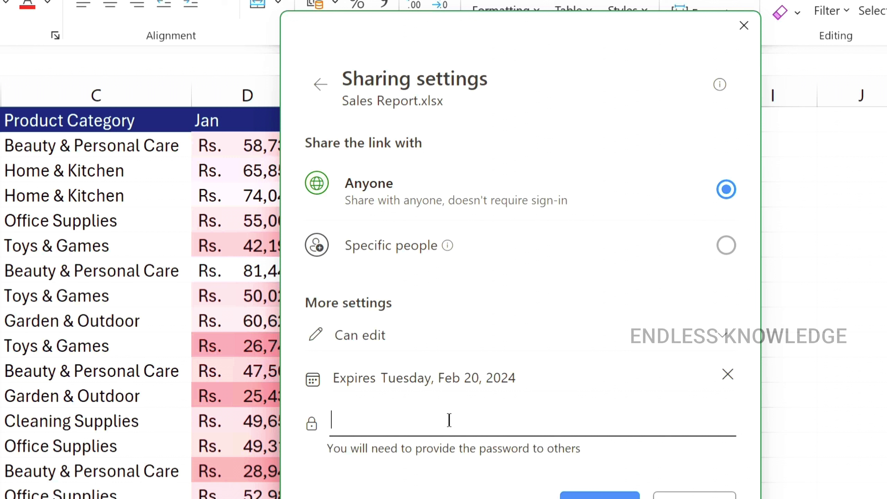
pyautogui.click(727, 375)
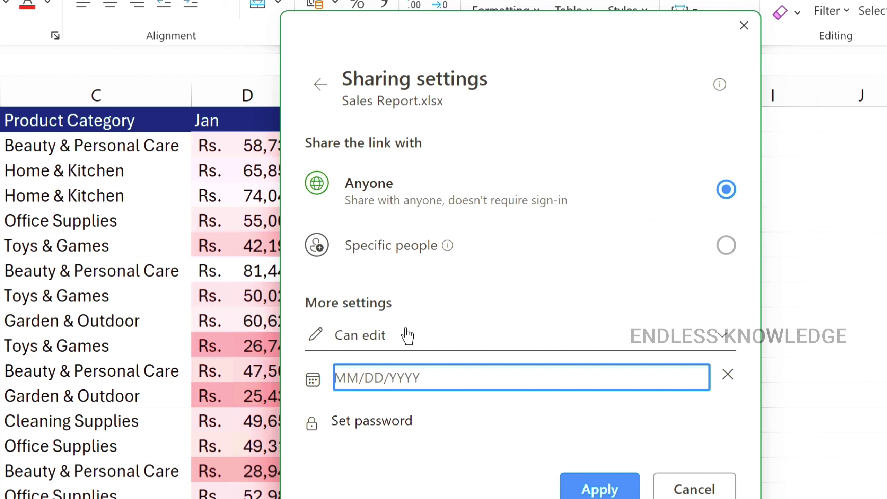
pyautogui.click(726, 246)
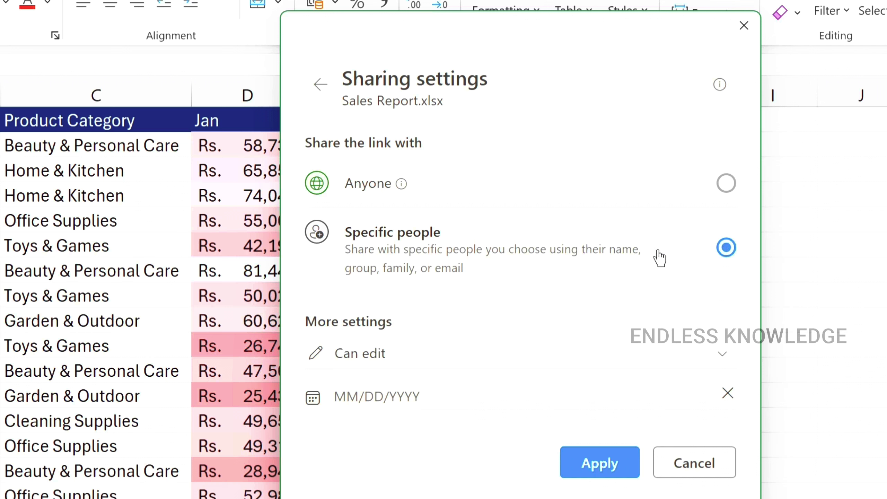
pyautogui.click(725, 189)
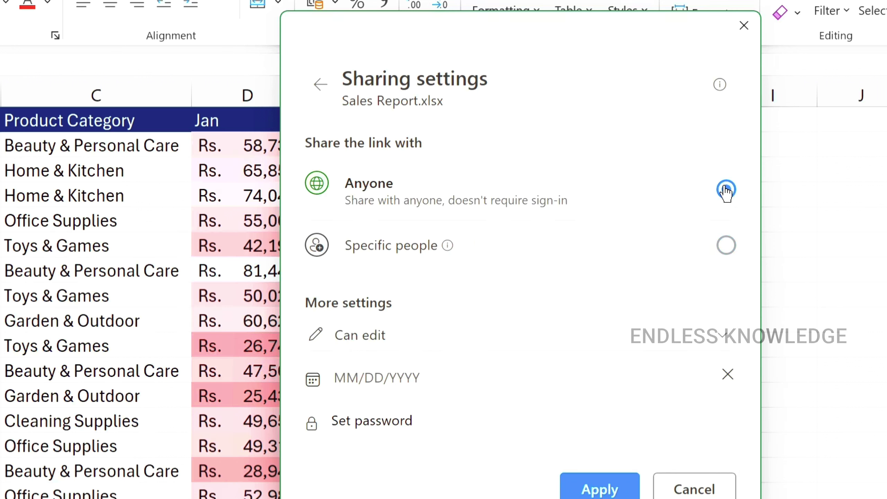
pyautogui.click(583, 491)
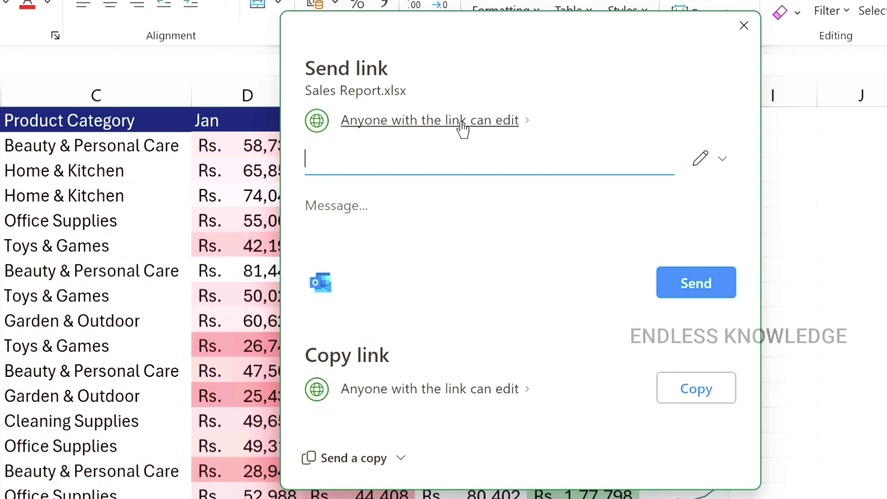
# - Keep the recipients' permission set to Can edit
pyautogui.click(719, 167)
pyautogui.click(717, 168)
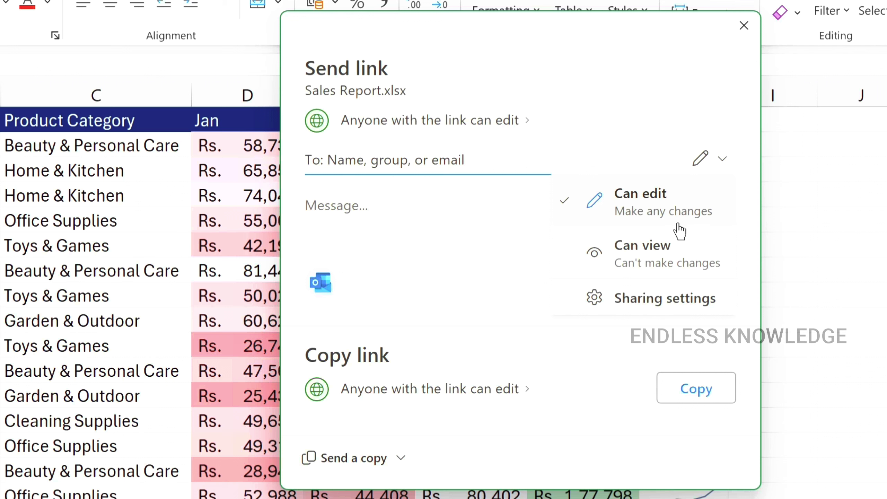
pyautogui.click(667, 205)
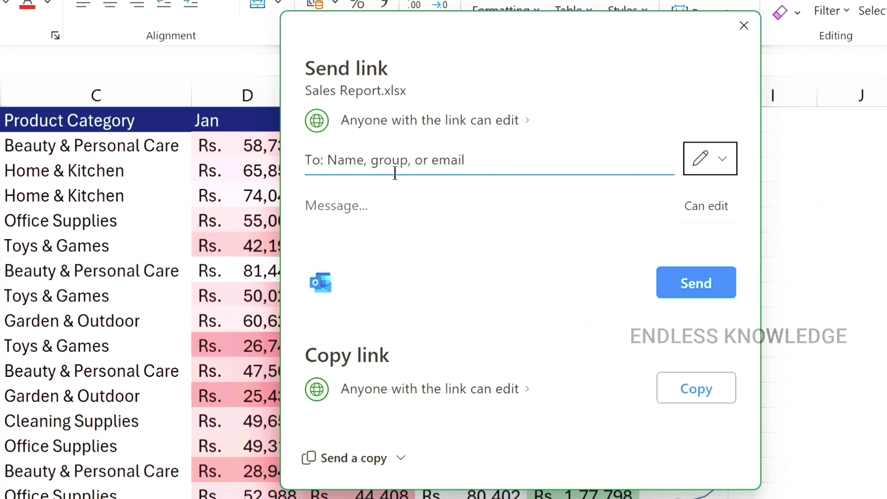
# - Enter the recipient's e-mail and the message 'Are you ready to analyze Sales Data?'
pyautogui.click(399, 160)
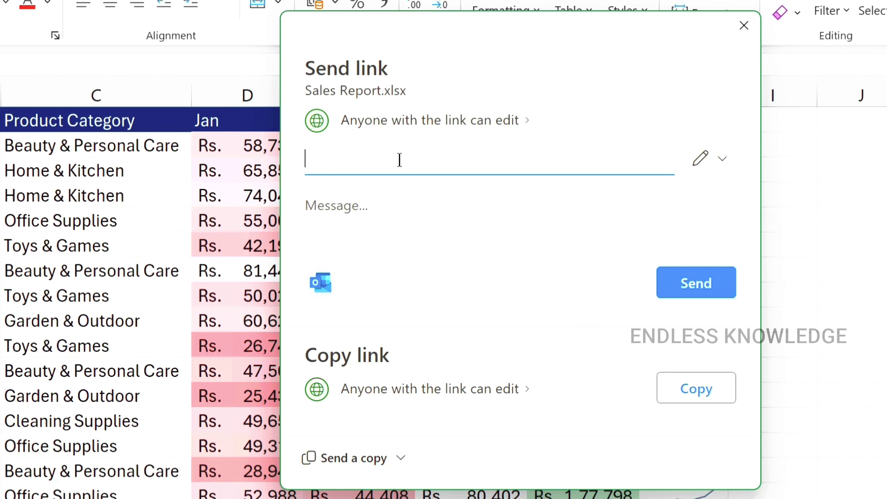
pyautogui.write('g')
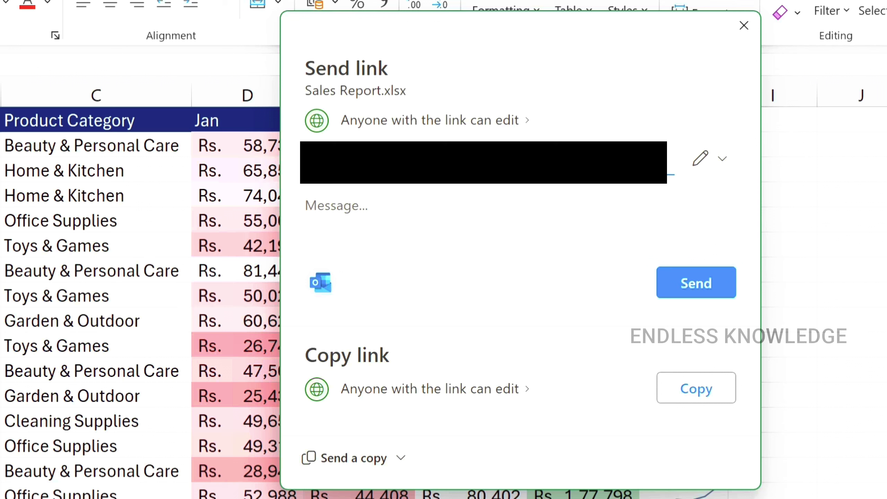
pyautogui.click(376, 206)
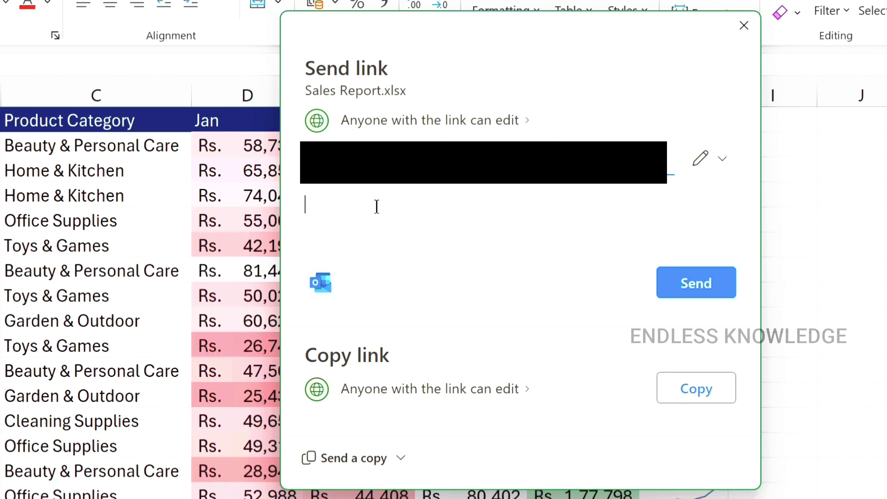
pyautogui.write('Are you ready to analyze Sales Data?')
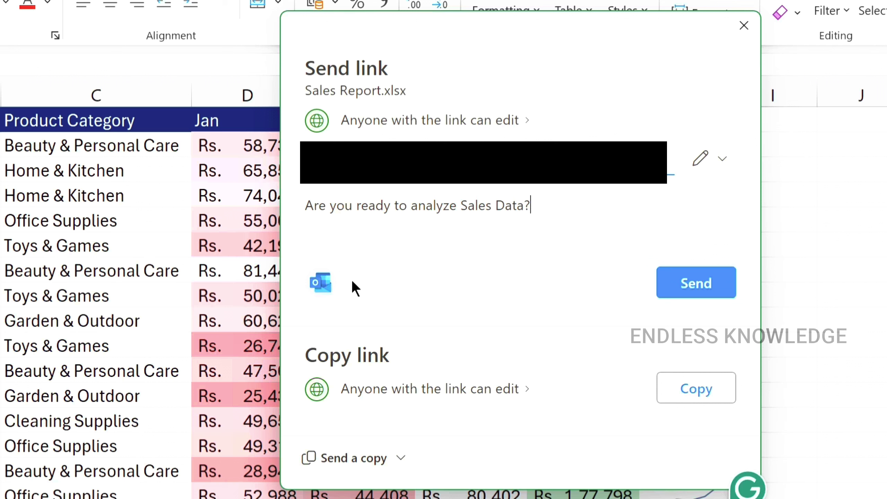
# - Open the share message as an Outlook draft, then close it choosing No to saving
pyautogui.click(328, 283)
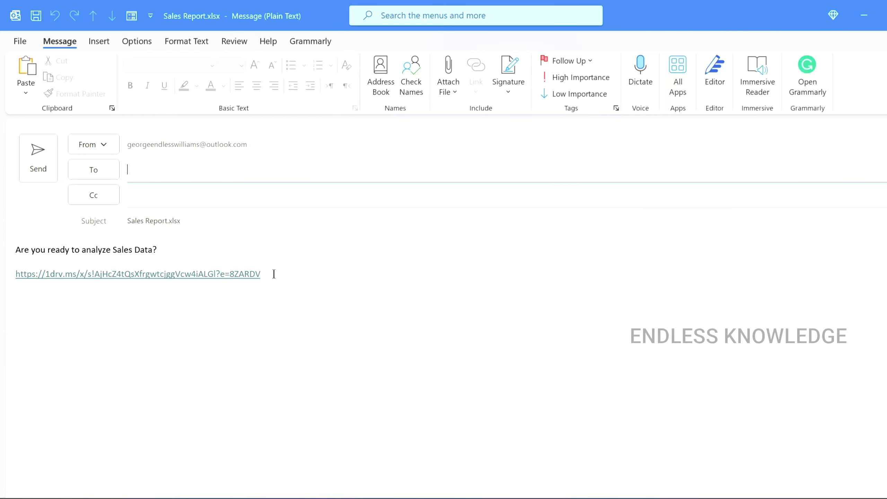
pyautogui.click(884, 15)
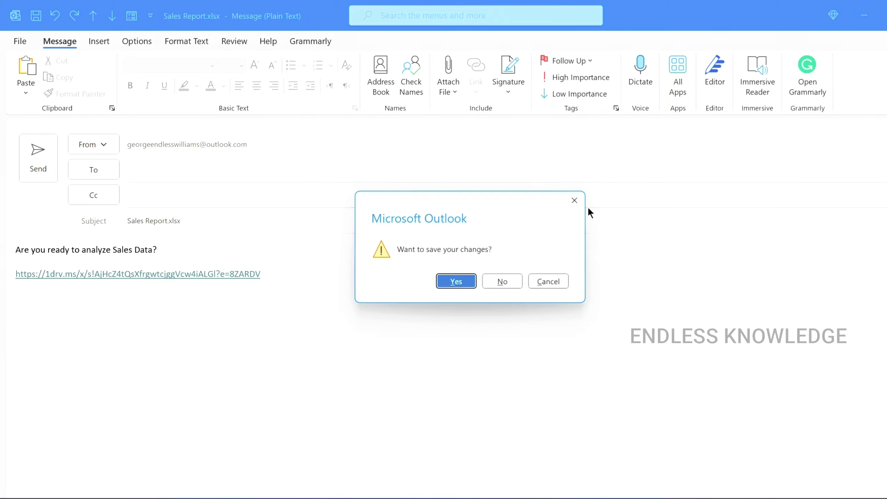
pyautogui.click(502, 282)
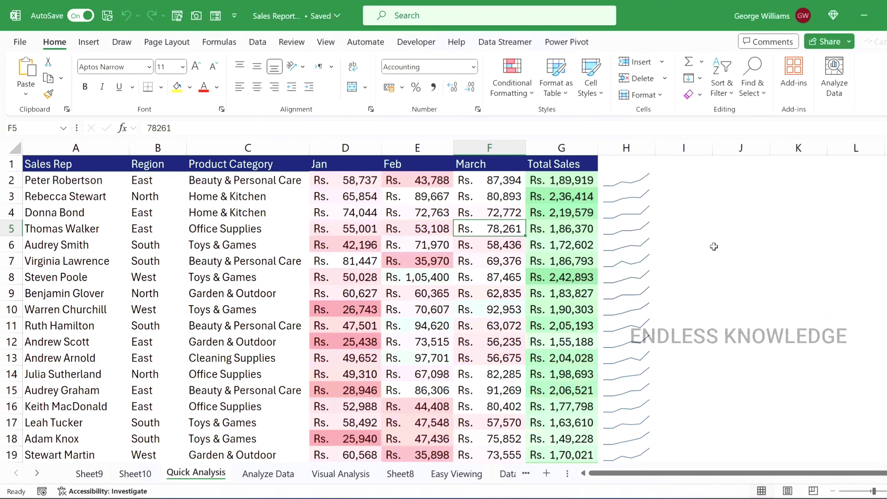
# - Review the Copy link settings, then copy the editable anyone-with-the-link link
pyautogui.click(837, 44)
pyautogui.click(799, 63)
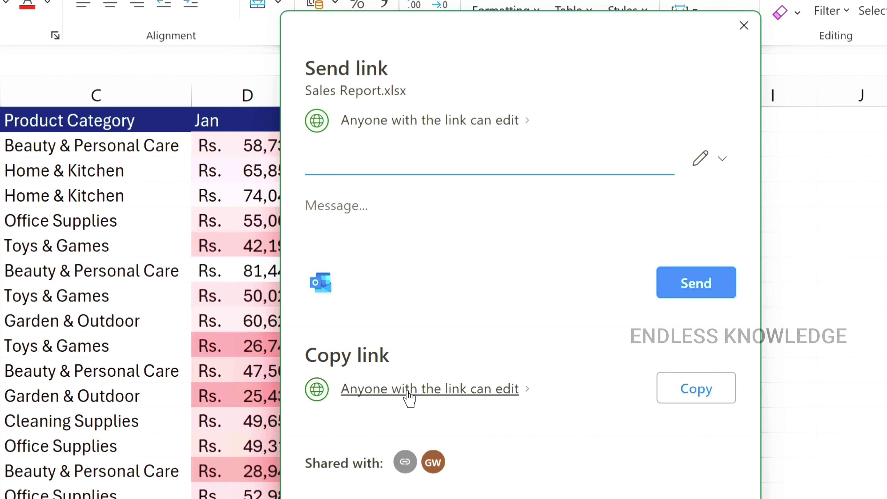
pyautogui.click(482, 391)
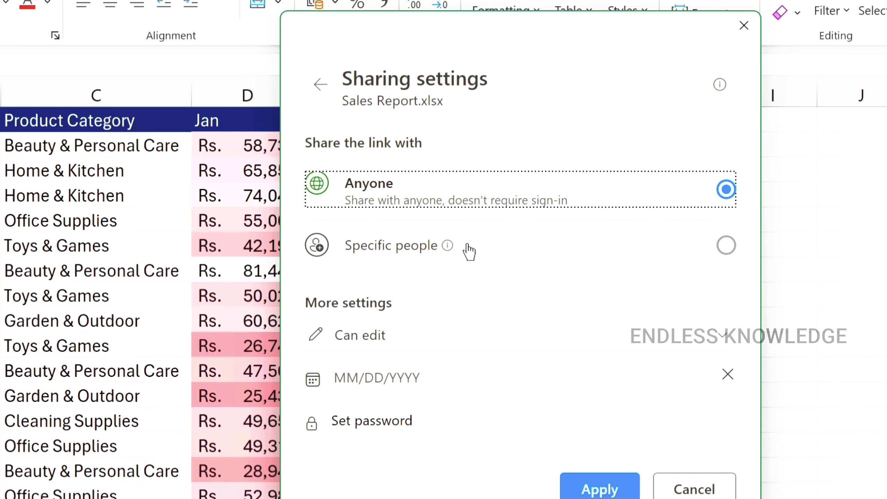
pyautogui.click(320, 85)
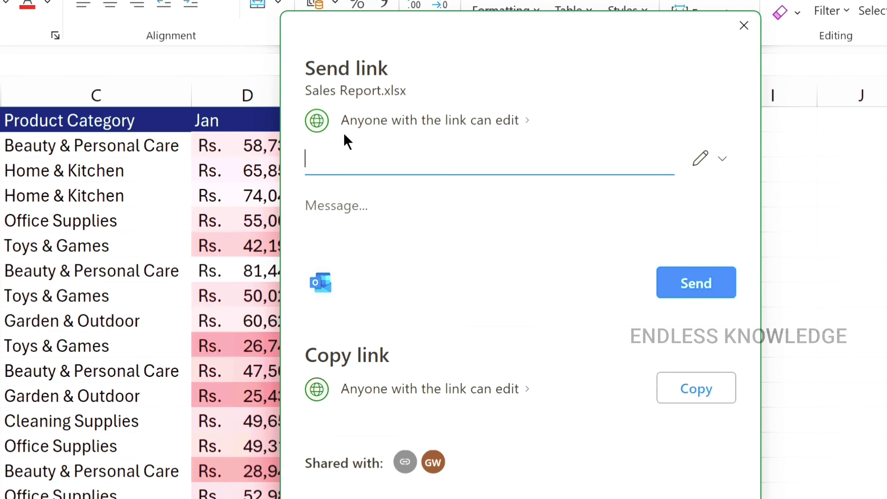
pyautogui.click(690, 391)
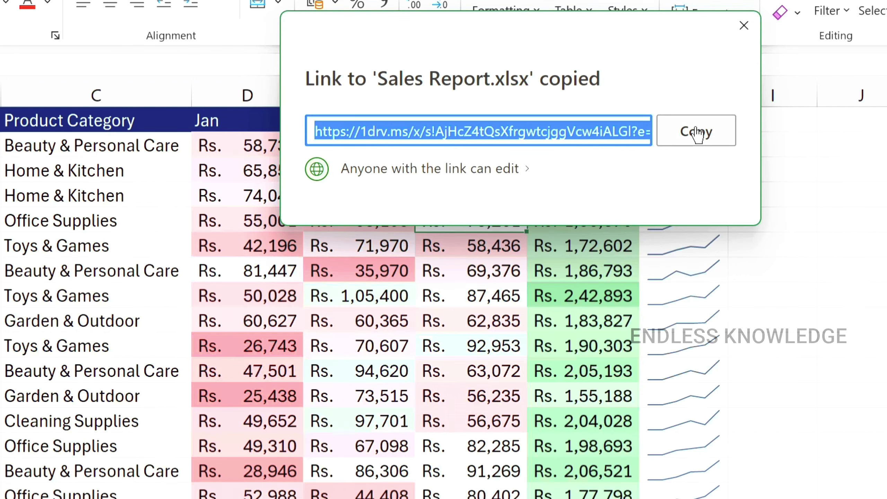
# - Close the Link copied confirmation and switch to Outlook (new) on the taskbar
pyautogui.click(744, 26)
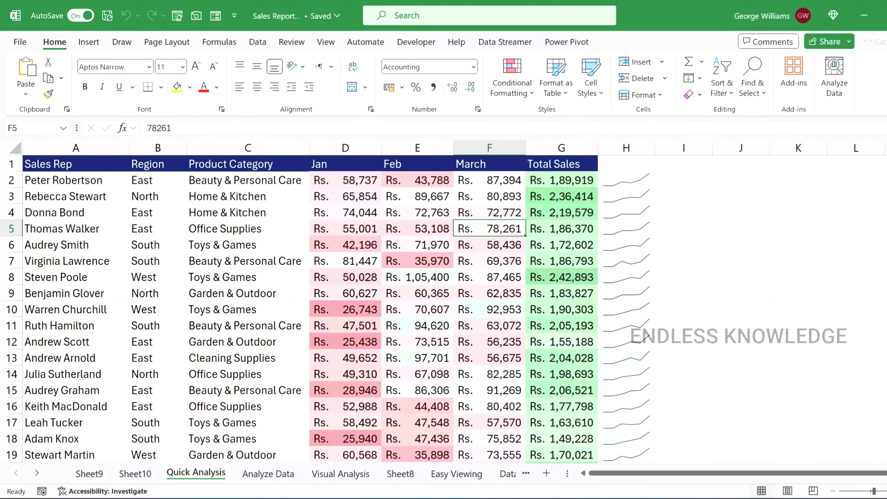
pyautogui.click(707, 495)
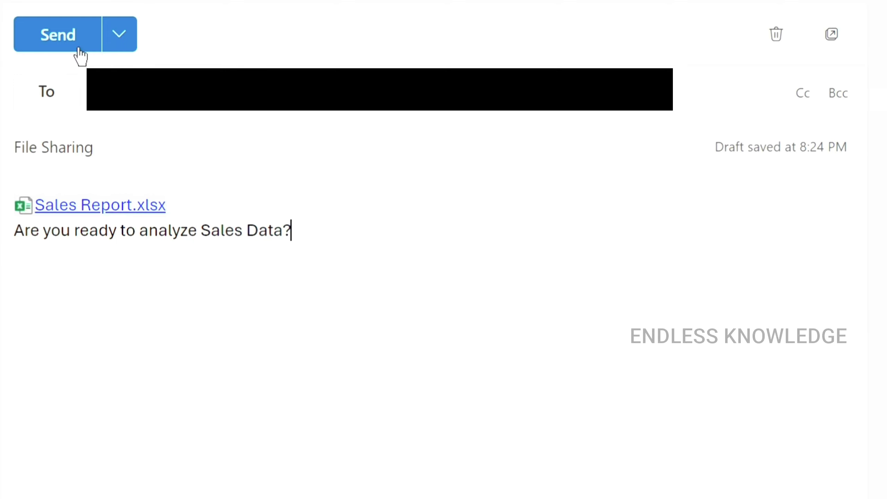
# - Send the File Sharing email carrying the Sales Report.xlsx link
pyautogui.click(69, 37)
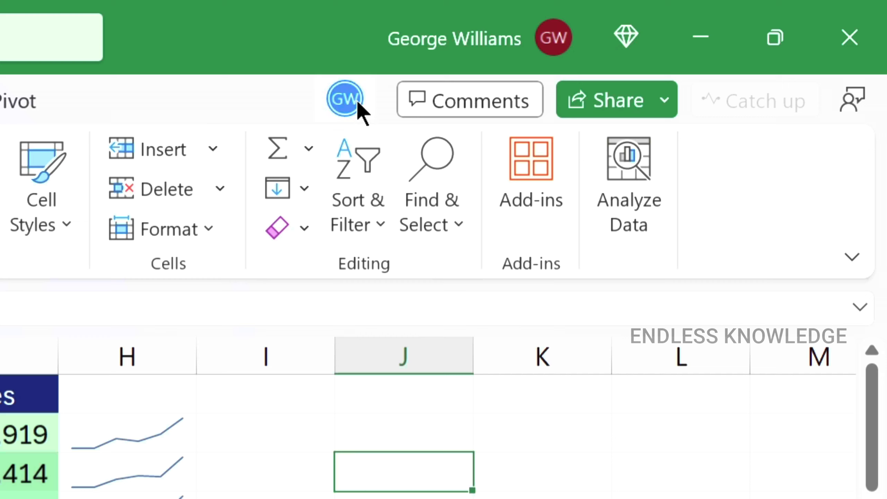
pyautogui.moveTo(345, 100)
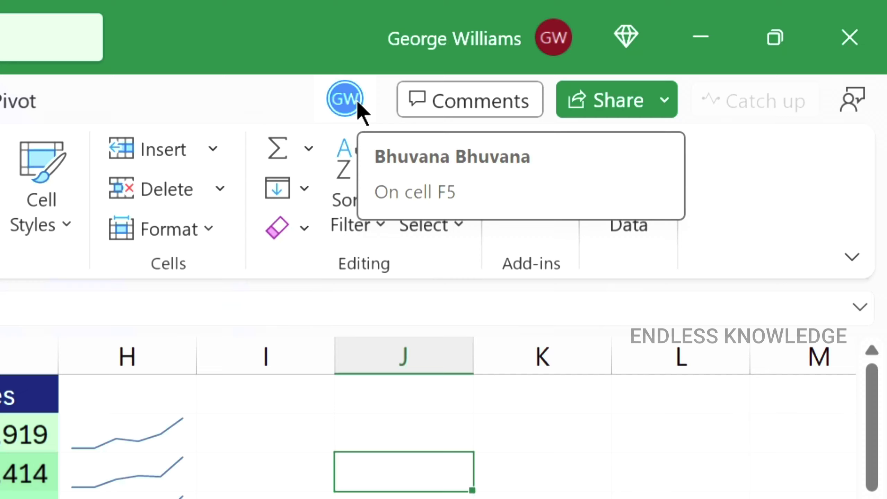
# - Open the co-author's presence card and jump to their cell F5
pyautogui.click(358, 101)
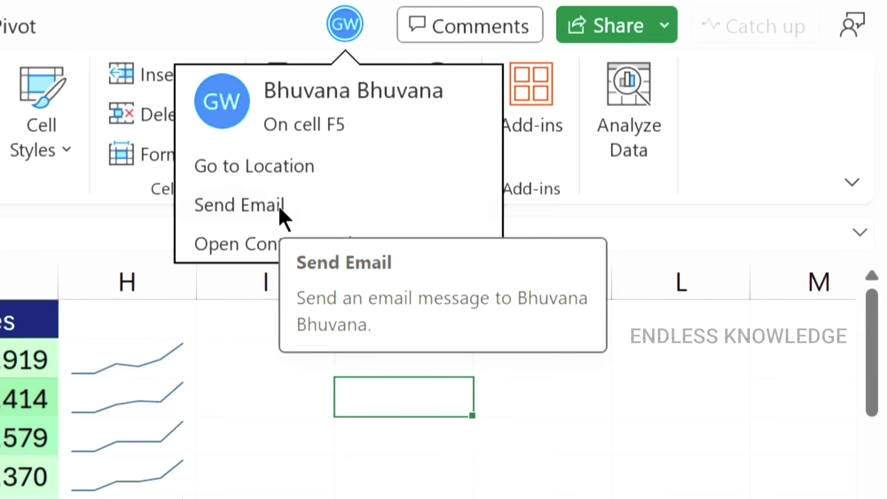
pyautogui.click(288, 167)
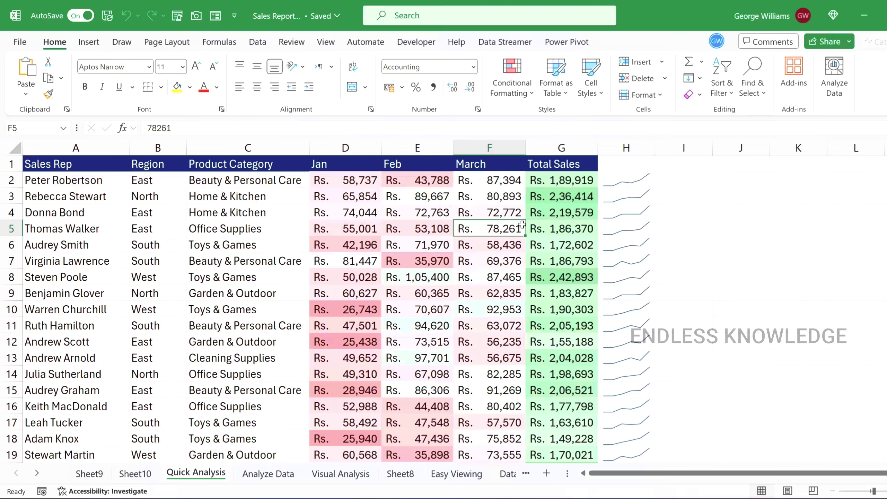
# - Join the co-author on Easy Viewing, type hi in J16, and return to Quick Analysis
pyautogui.click(714, 42)
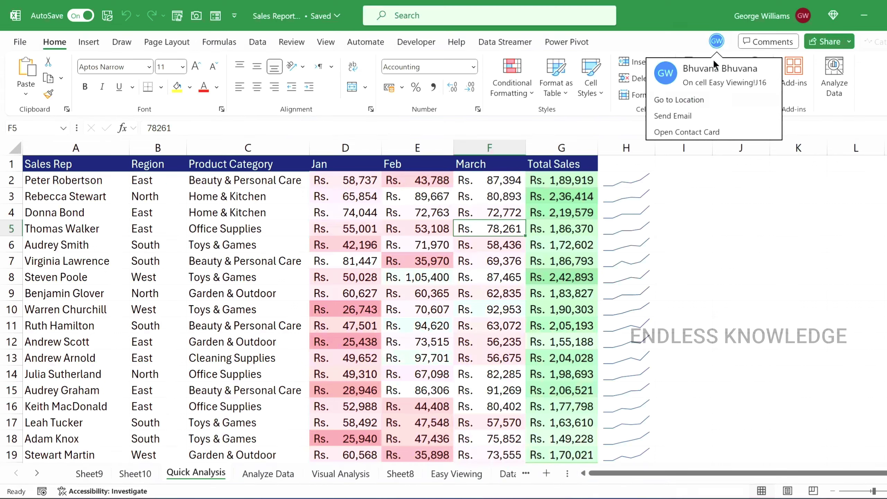
pyautogui.click(700, 99)
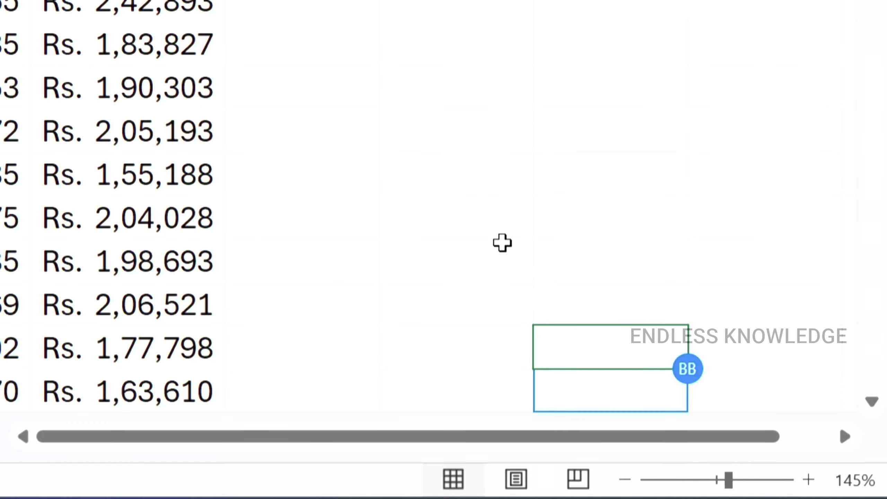
pyautogui.scroll(-1, 524, 210)
pyautogui.write('hi')
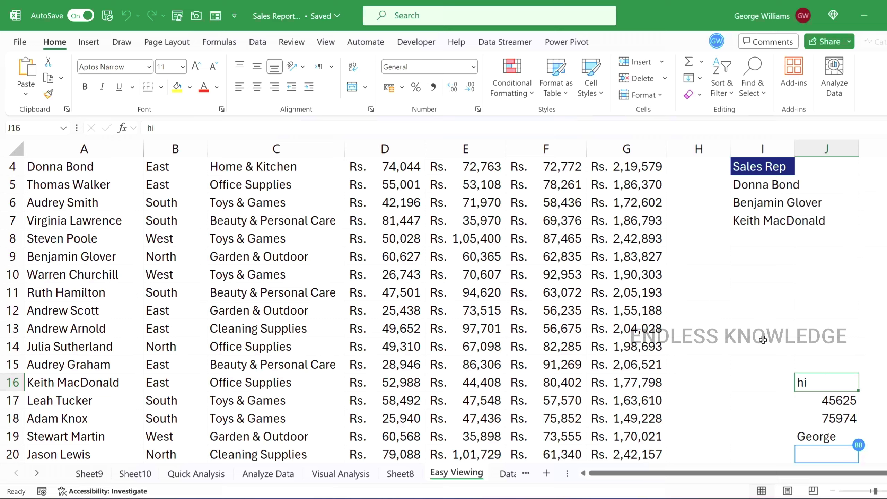
pyautogui.click(196, 473)
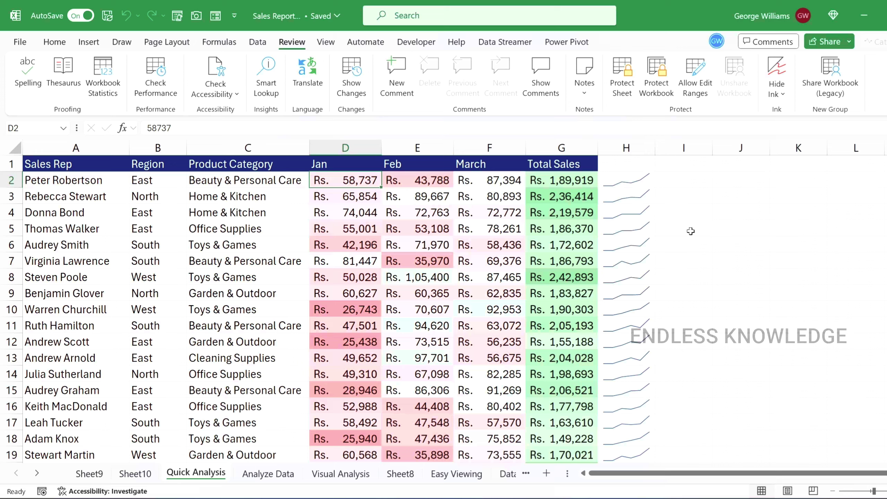
# - Post the comment 'Is there any update?' on Total Sales cell G2, then select a column I cell
pyautogui.click(568, 181)
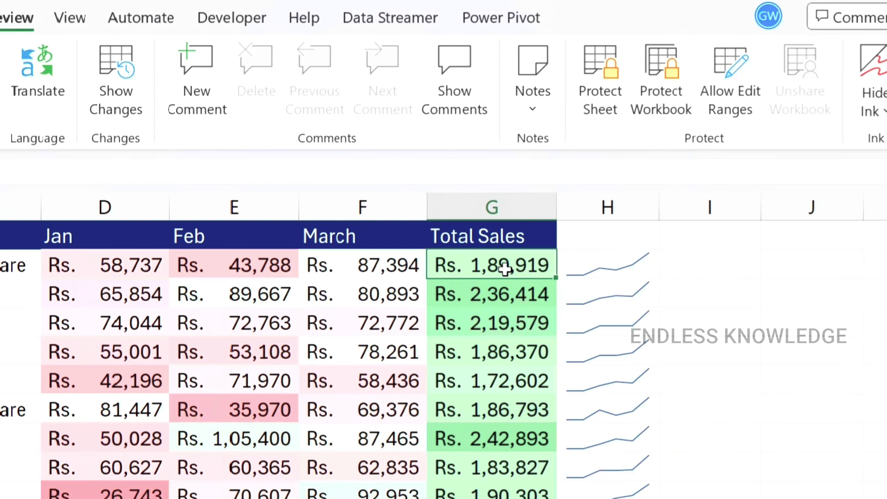
pyautogui.click(195, 92)
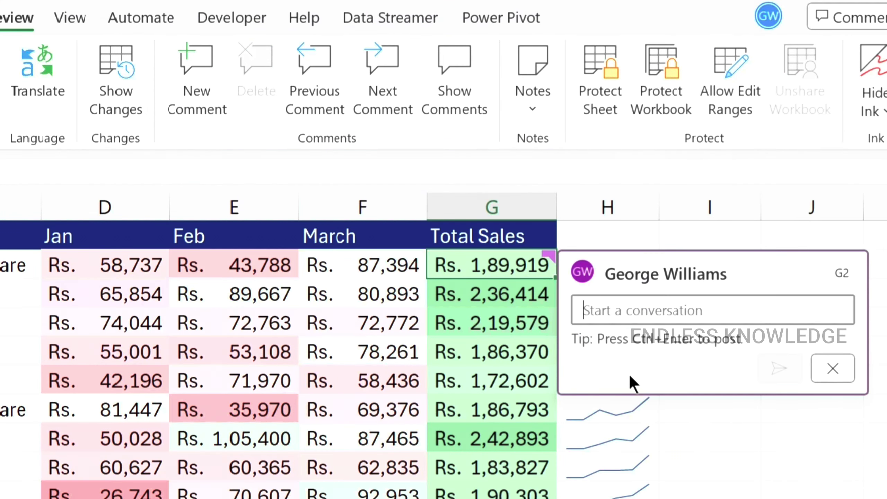
pyautogui.write('Is there any update?')
pyautogui.hotkey('ctrl', 'Return')
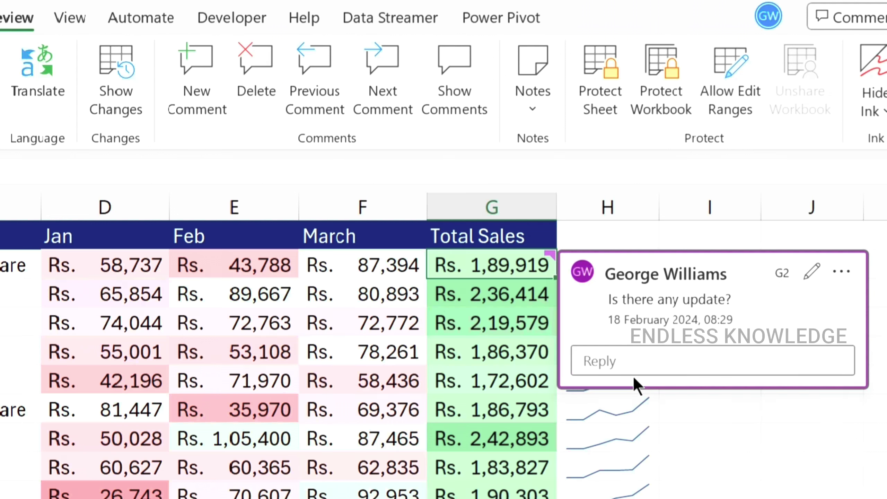
pyautogui.click(782, 487)
pyautogui.moveTo(492, 265)
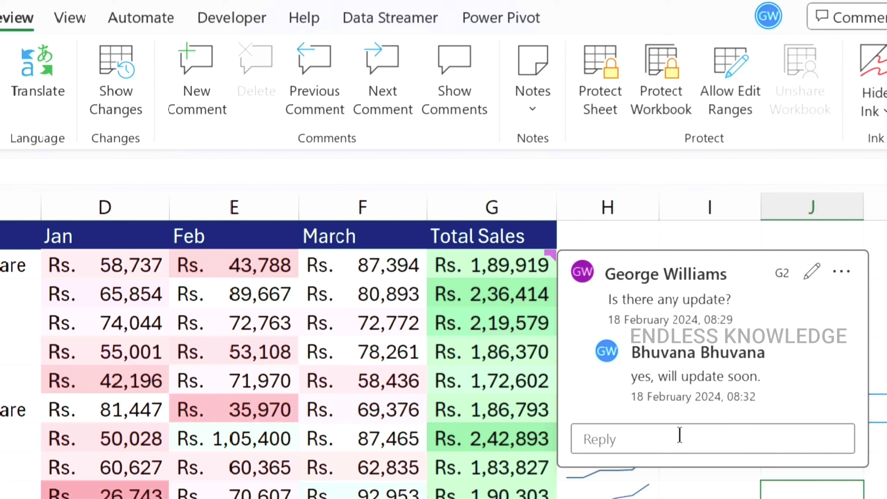
pyautogui.click(758, 434)
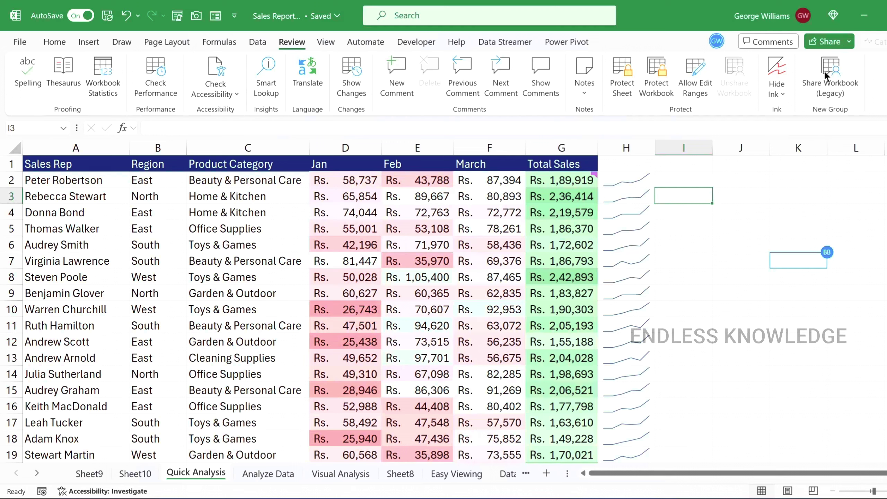
pyautogui.click(843, 42)
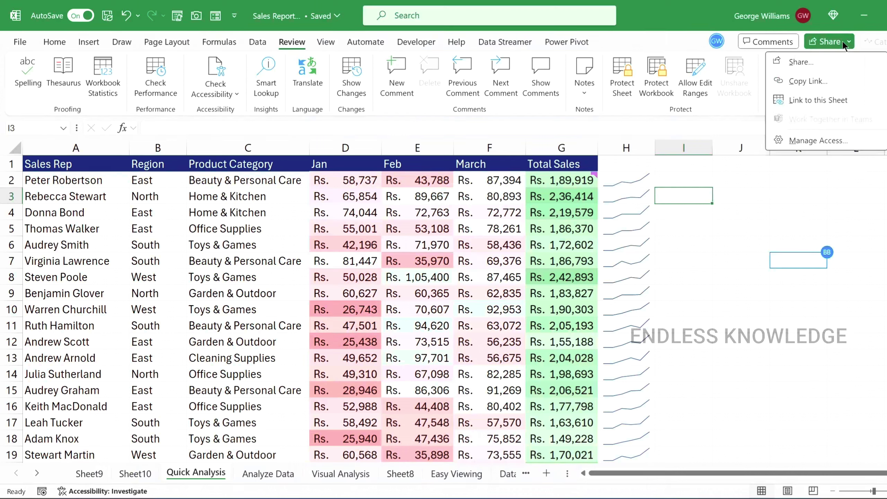
pyautogui.click(817, 140)
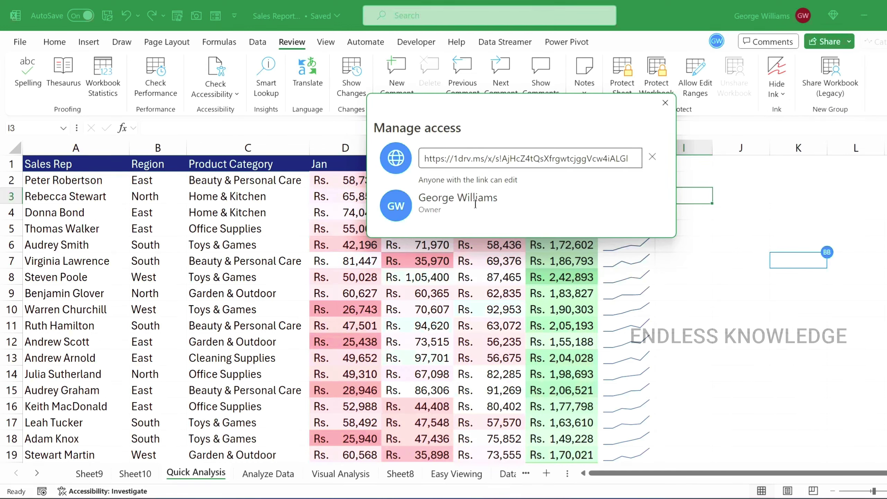
pyautogui.click(697, 228)
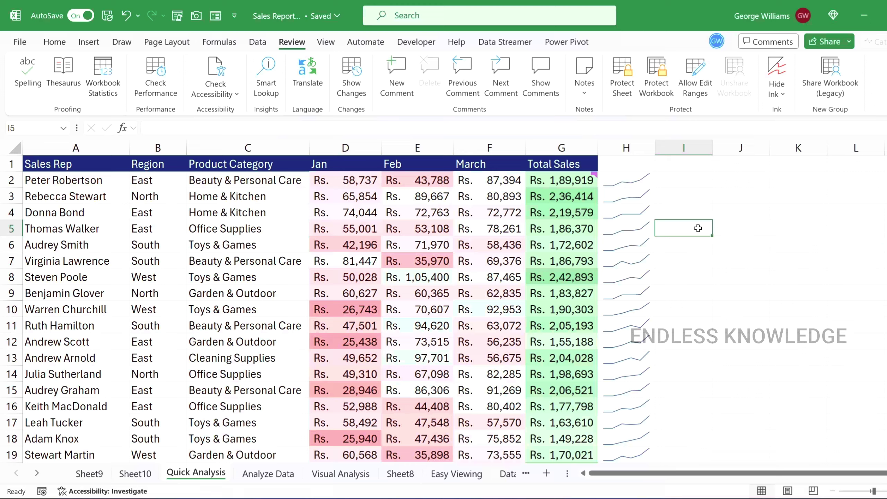
pyautogui.click(722, 216)
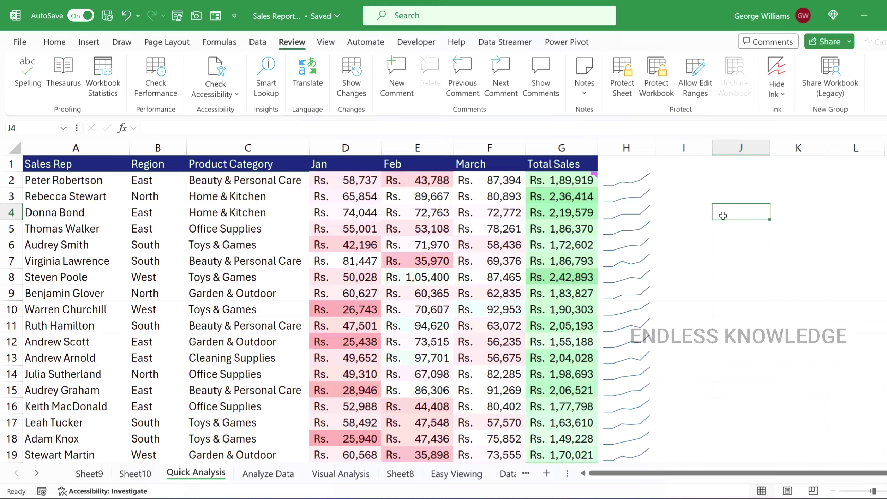
# - Copy an anyone-can-edit link to Sales Report.xlsx and dismiss the link-copied confirmation
pyautogui.click(830, 43)
pyautogui.click(817, 62)
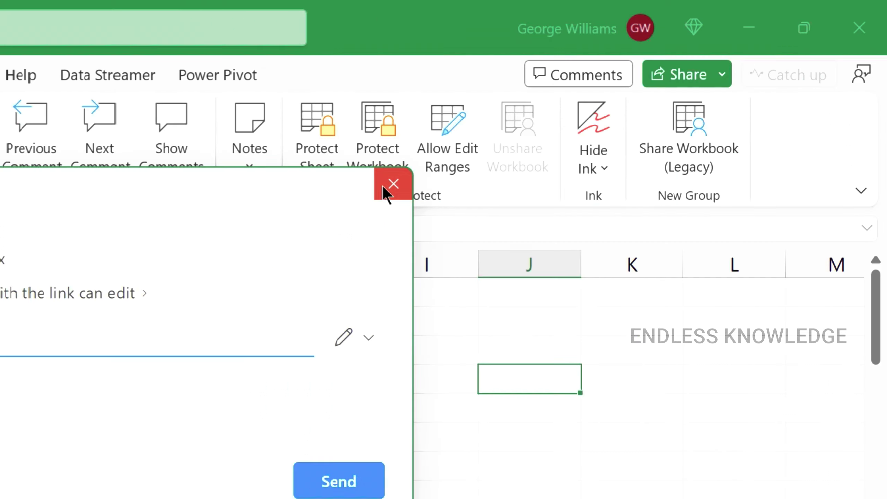
pyautogui.click(384, 185)
pyautogui.click(709, 77)
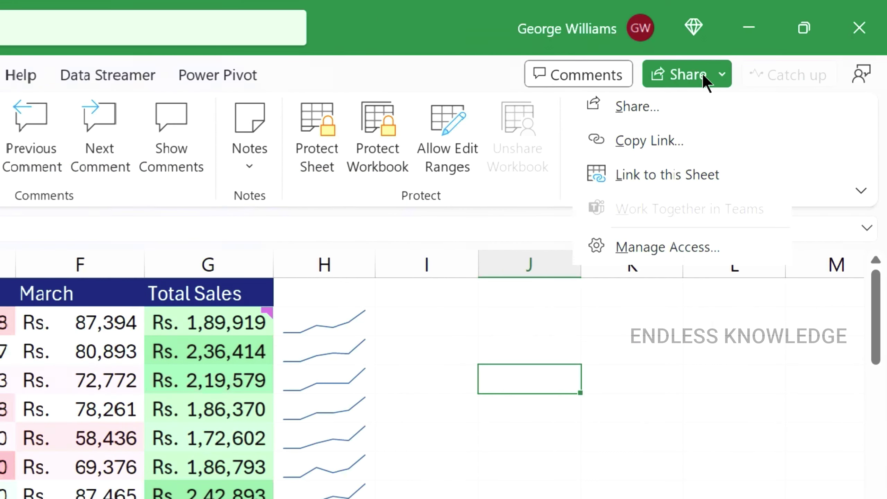
pyautogui.click(652, 144)
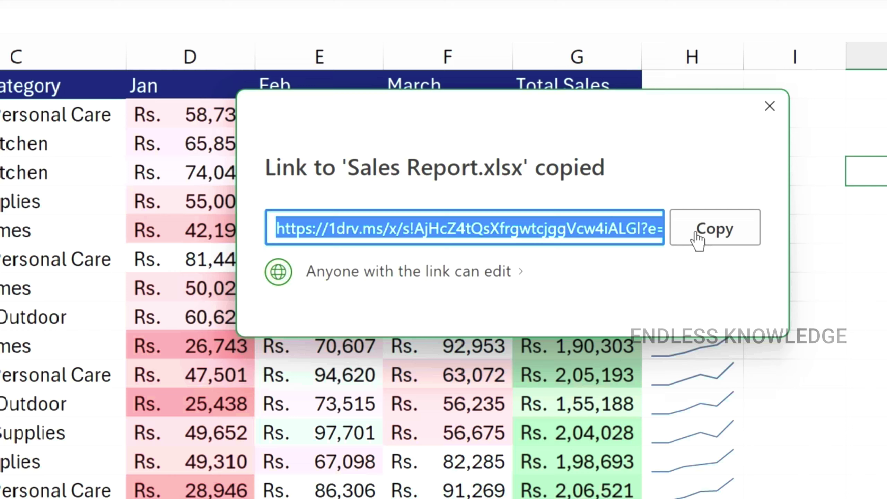
pyautogui.click(769, 106)
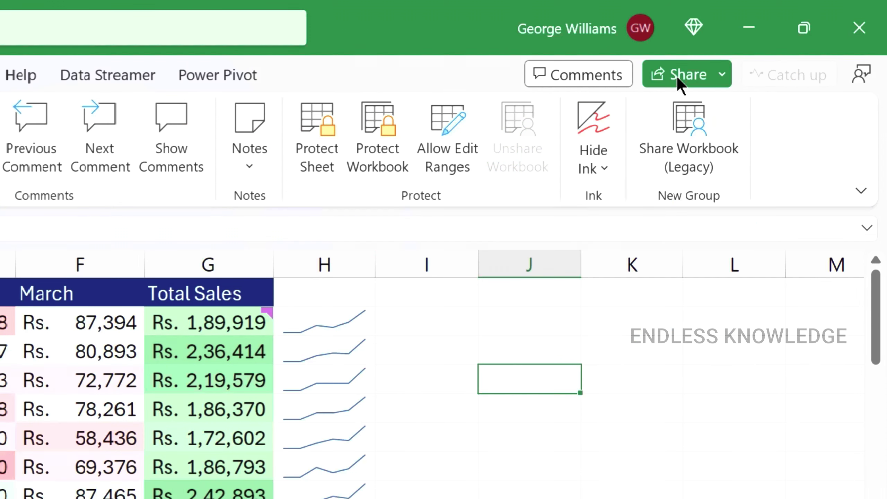
pyautogui.click(683, 72)
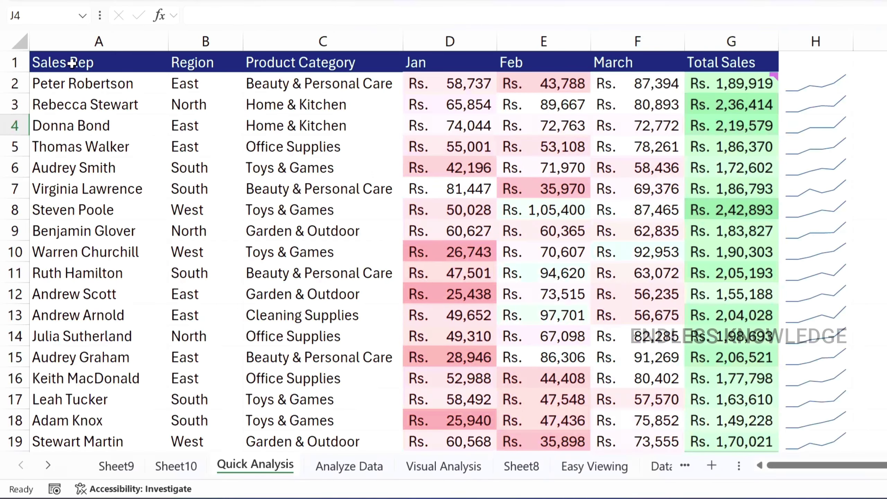
# - Copy a Link to this Range for A1:G11 of the sales table
pyautogui.moveTo(71, 63); pyautogui.dragTo(712, 274)
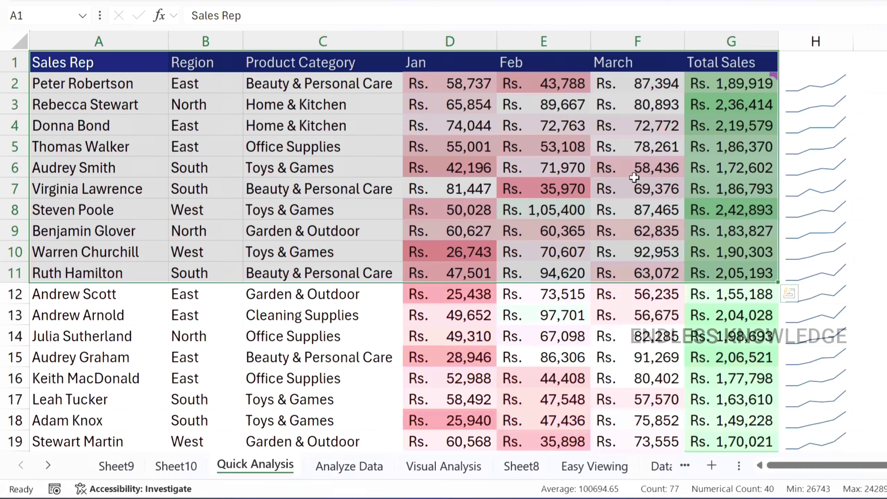
pyautogui.moveTo(78, 63)
pyautogui.mouseDown()
pyautogui.moveTo(750, 133)
pyautogui.moveTo(764, 274)
pyautogui.mouseUp()
pyautogui.rightClick(487, 148)
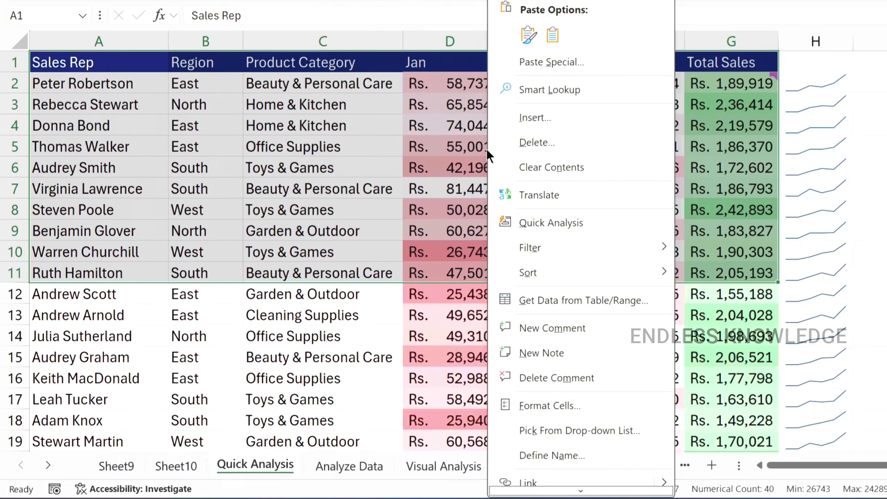
pyautogui.scroll(-3, 519, 178)
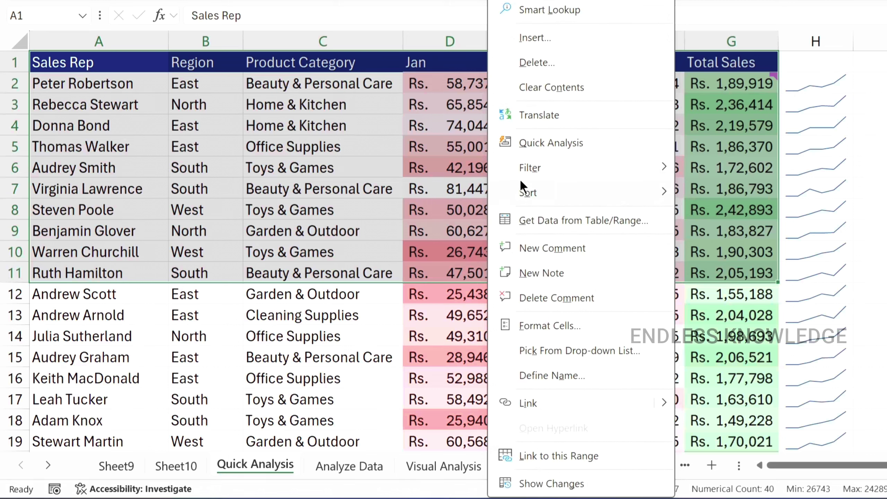
pyautogui.click(573, 456)
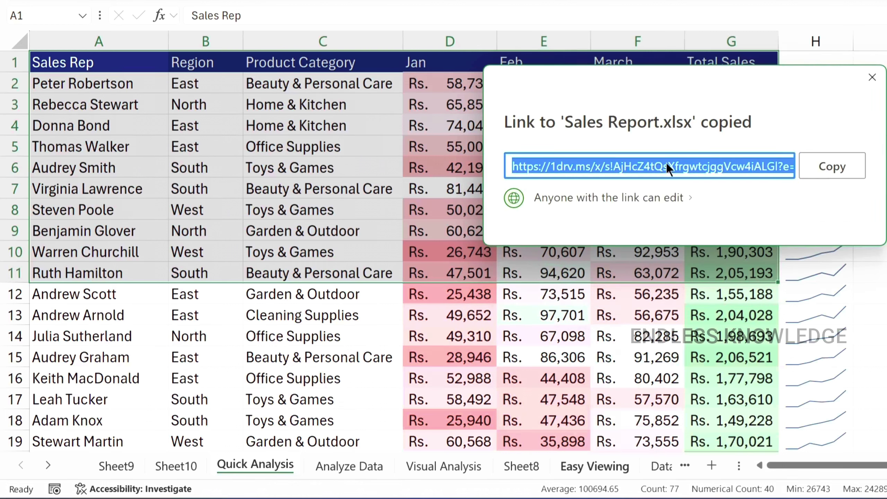
pyautogui.click(831, 169)
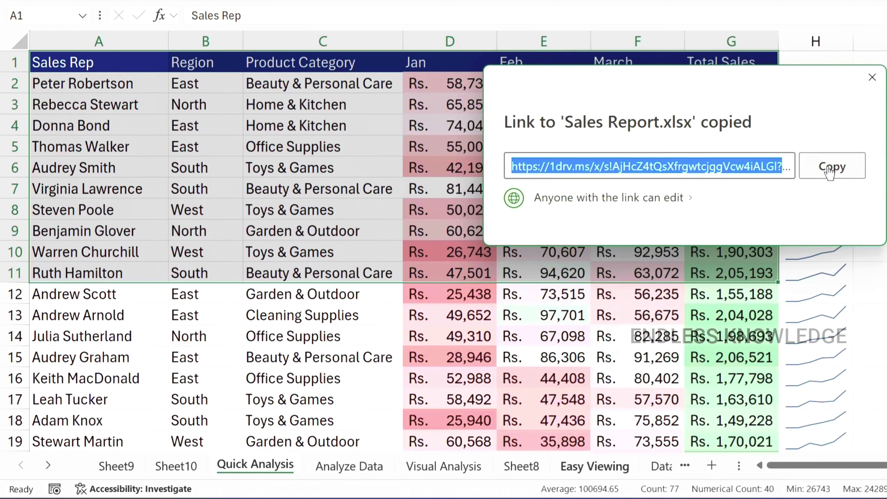
pyautogui.click(875, 80)
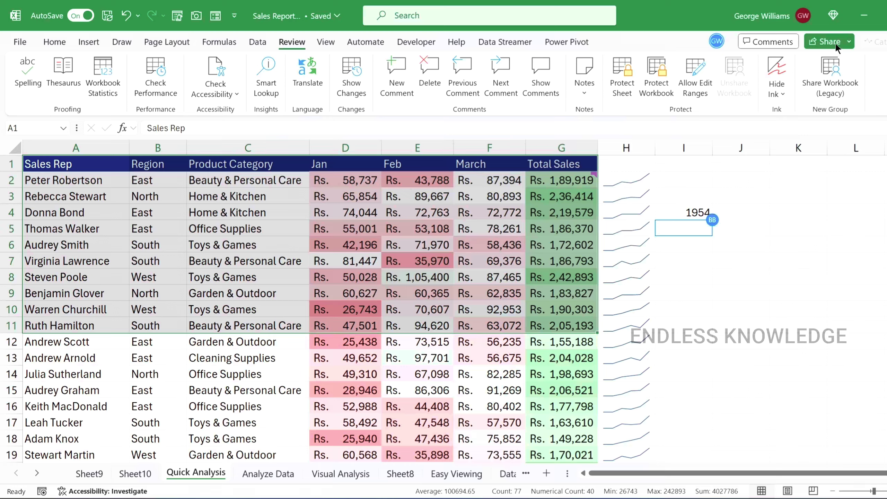
# - Review Manage Access, listing the anyone-can-edit link and the owner, then close it
pyautogui.click(834, 42)
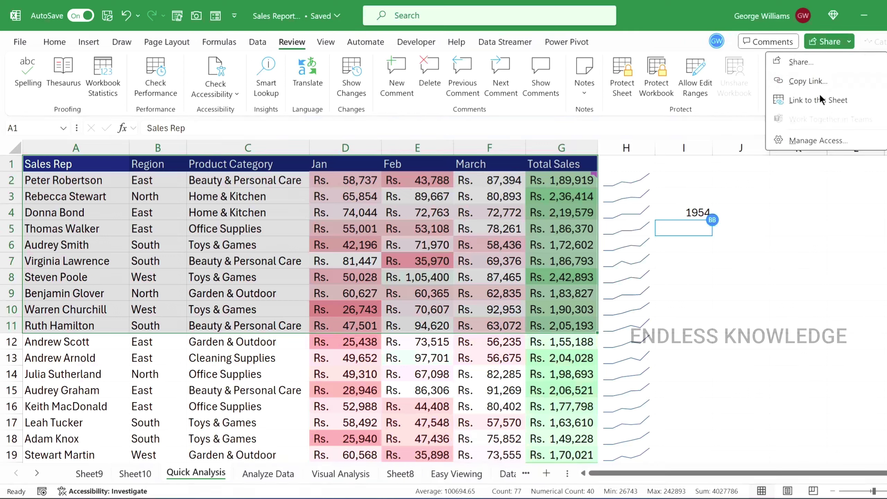
pyautogui.click(813, 141)
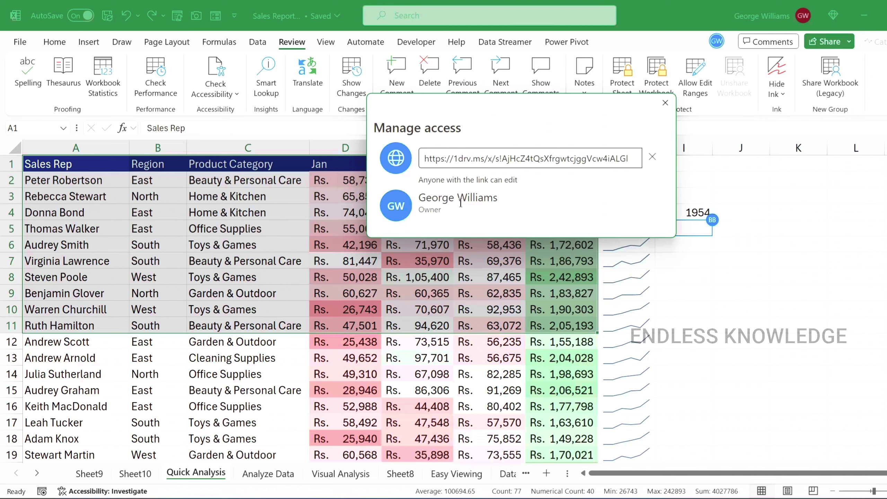
pyautogui.click(665, 103)
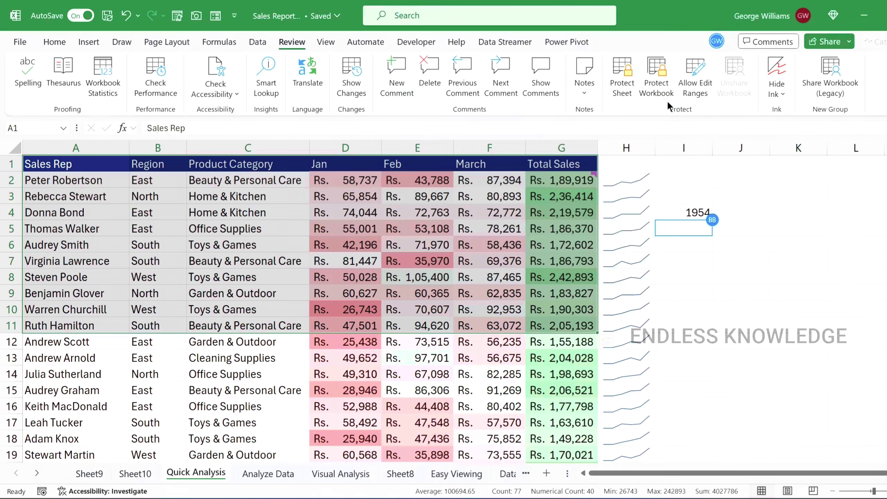
pyautogui.click(843, 45)
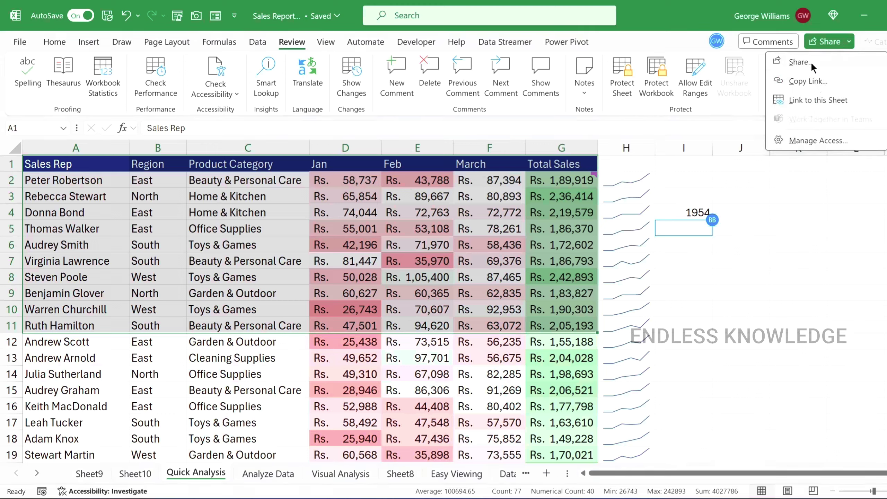
# - Send an edit link to the collaborator's e-mail address, then open Sales Report from the received email
pyautogui.click(800, 62)
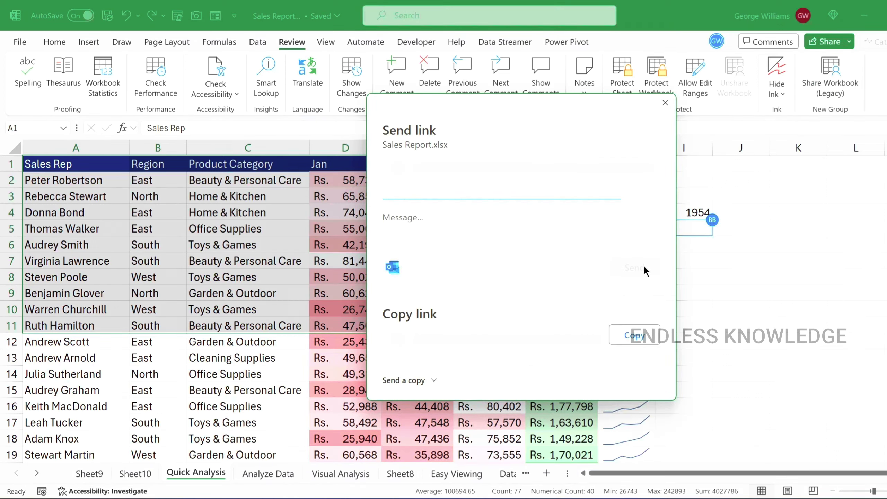
pyautogui.click(471, 195)
pyautogui.hotkey('ctrl', 'v')
pyautogui.press('Return')
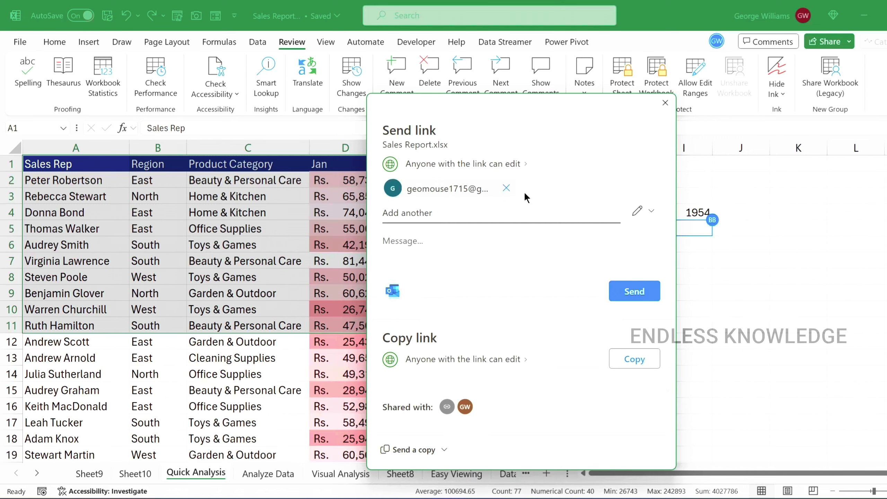
pyautogui.click(635, 294)
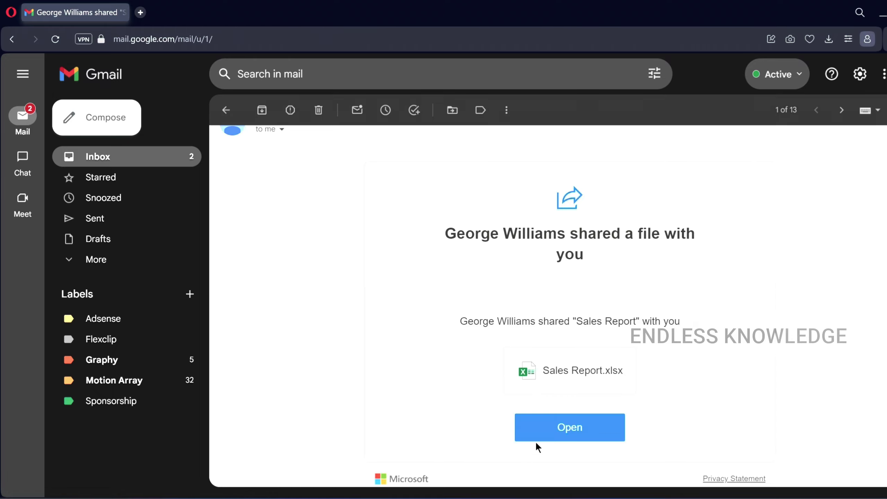
pyautogui.click(556, 428)
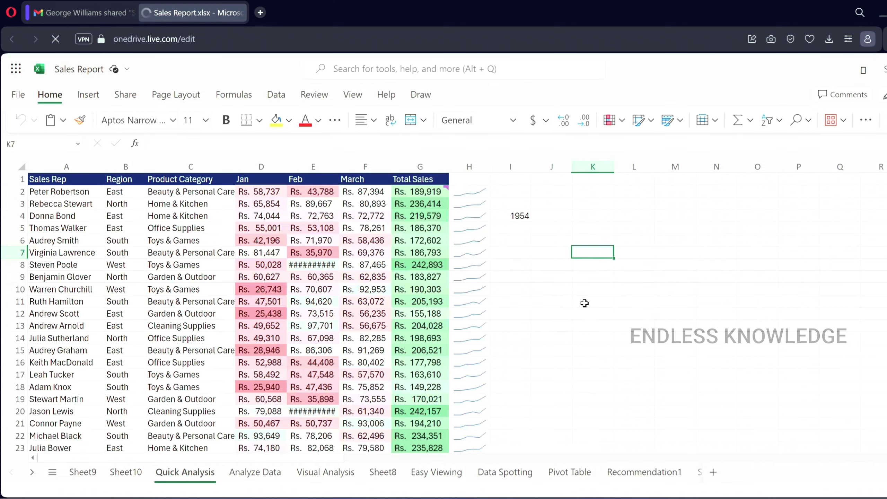
# - Select a cell in the Excel for the web copy of Sales Report as the guest
pyautogui.click(533, 260)
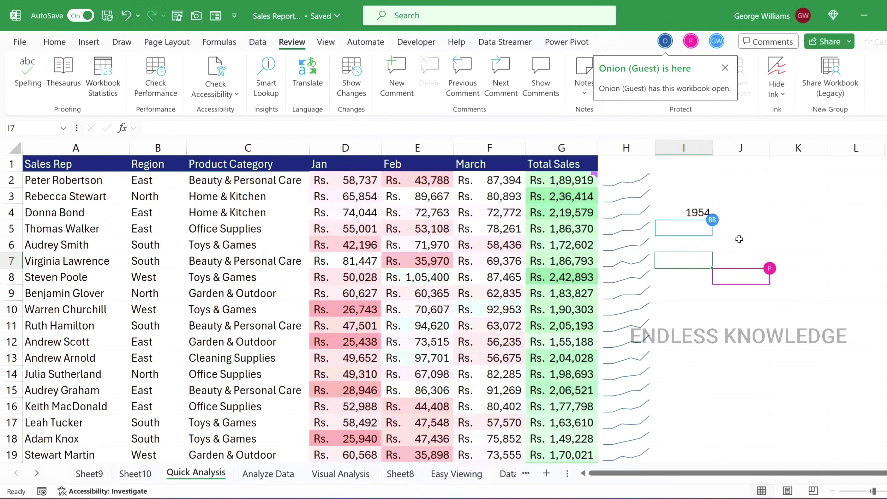
# - Dismiss the guest notice and change the invited collaborator's access to view only
pyautogui.click(761, 233)
pyautogui.click(787, 230)
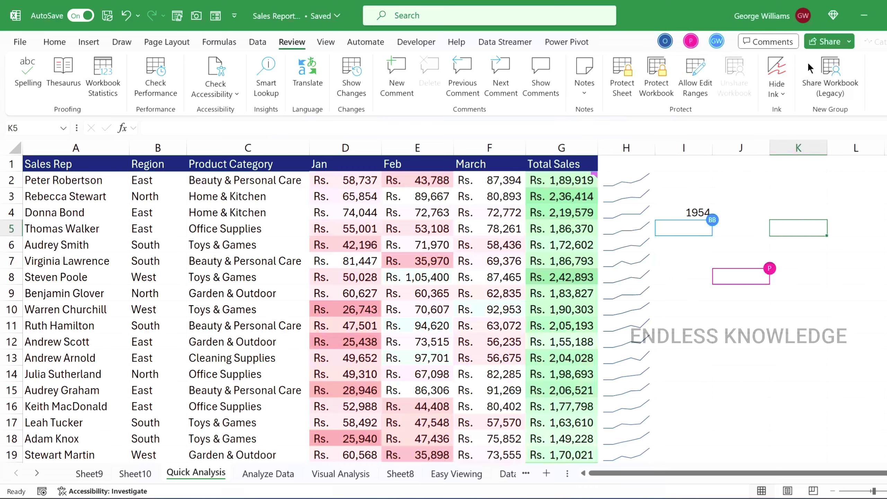
pyautogui.click(832, 43)
pyautogui.click(810, 138)
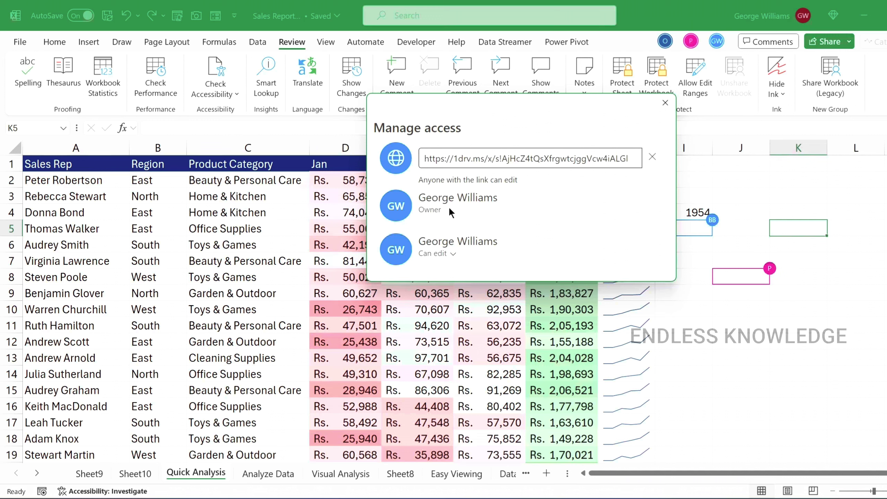
pyautogui.click(454, 254)
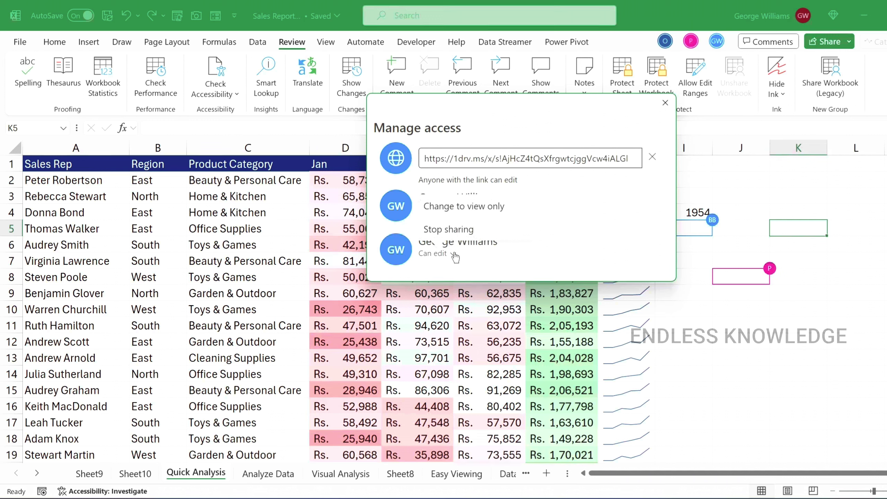
pyautogui.click(495, 211)
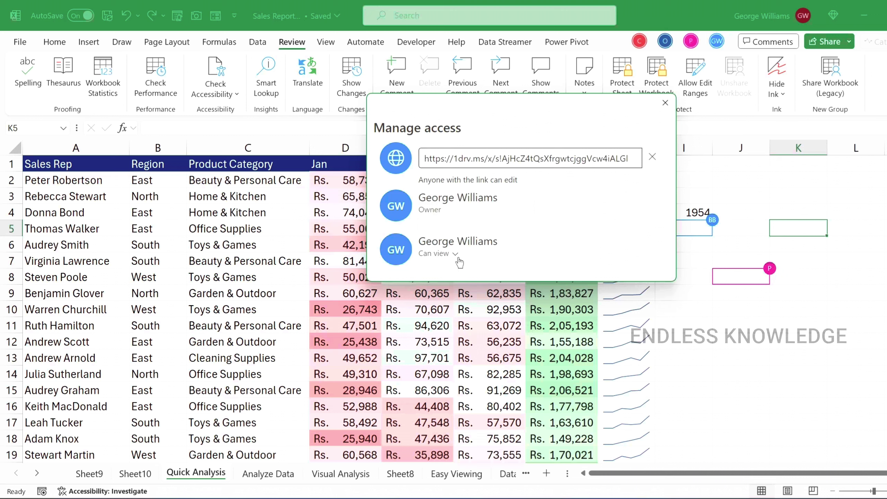
# - Stop sharing with the collaborator and close the Manage Access list
pyautogui.click(454, 255)
pyautogui.click(454, 232)
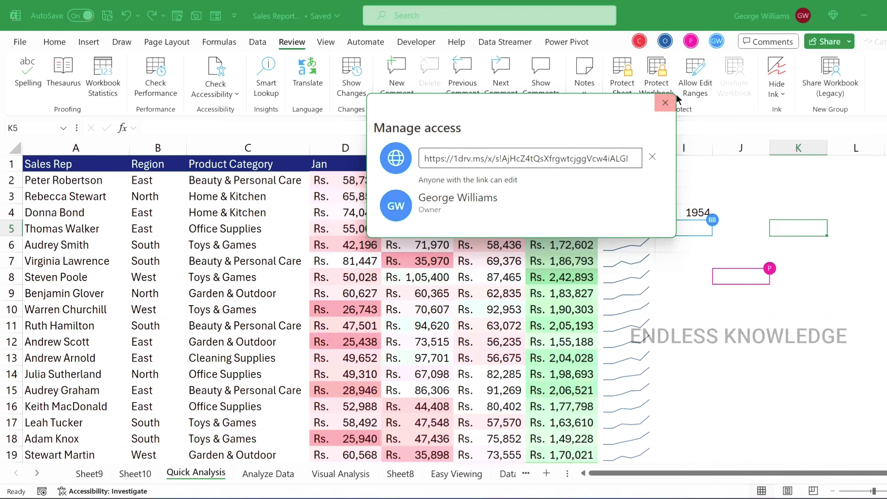
pyautogui.click(665, 103)
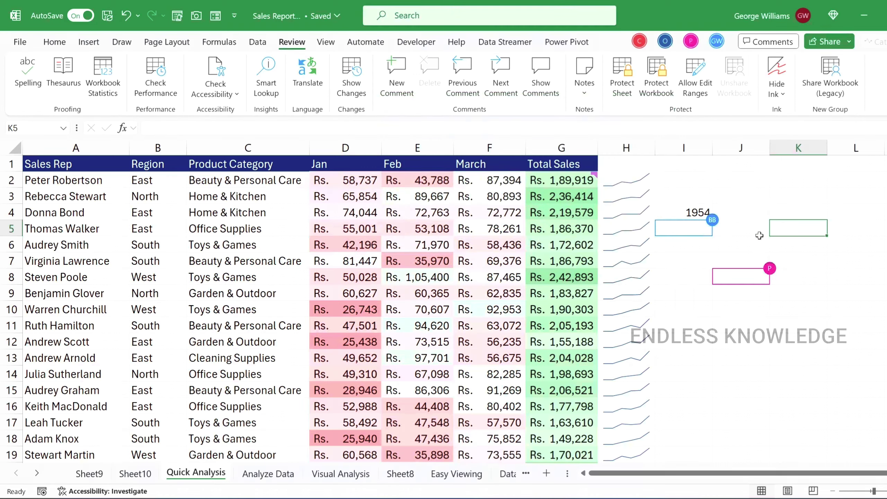